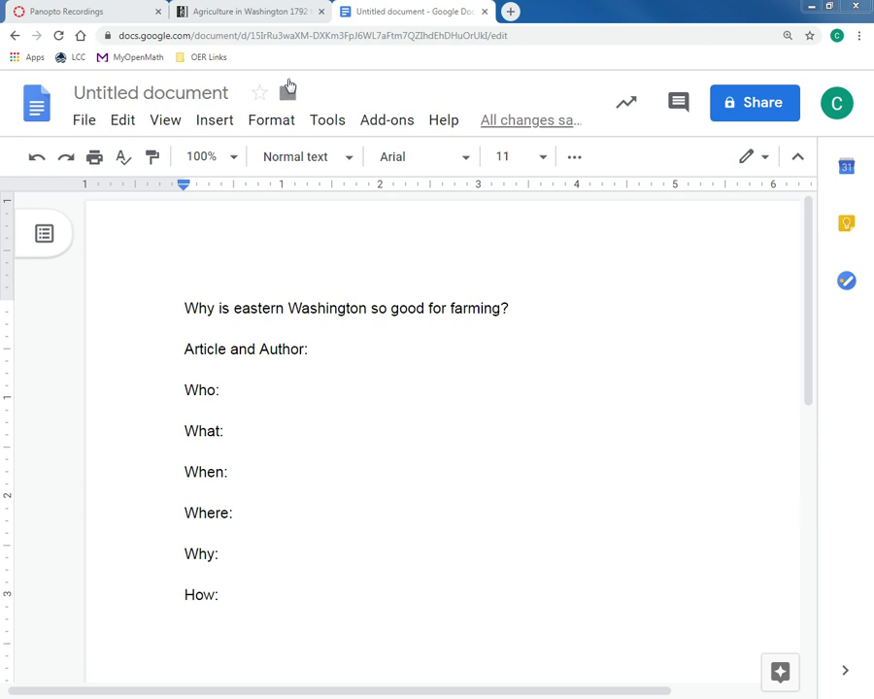
Fill in the Article and Author line with "Agriculture in Washington 1792 to 1900 by" and the author's name from the HistoryLink article
left_click(259, 12)
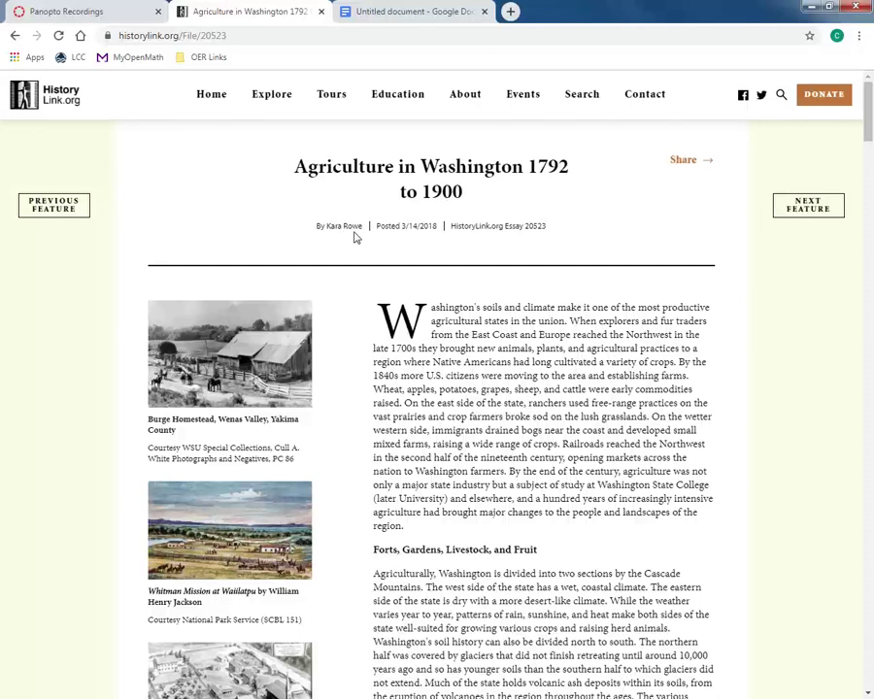
left_click(416, 12)
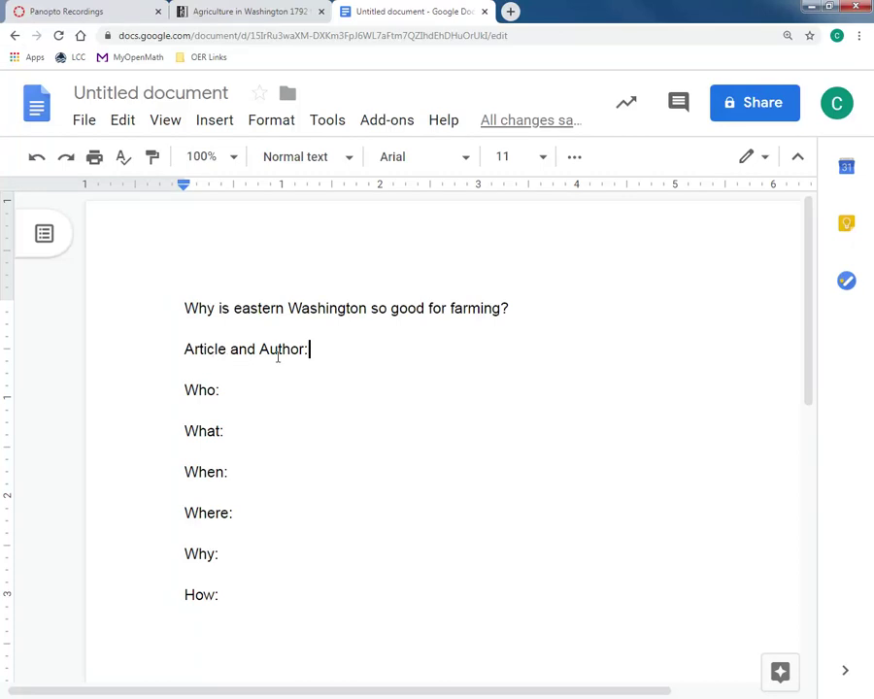
left_click(280, 11)
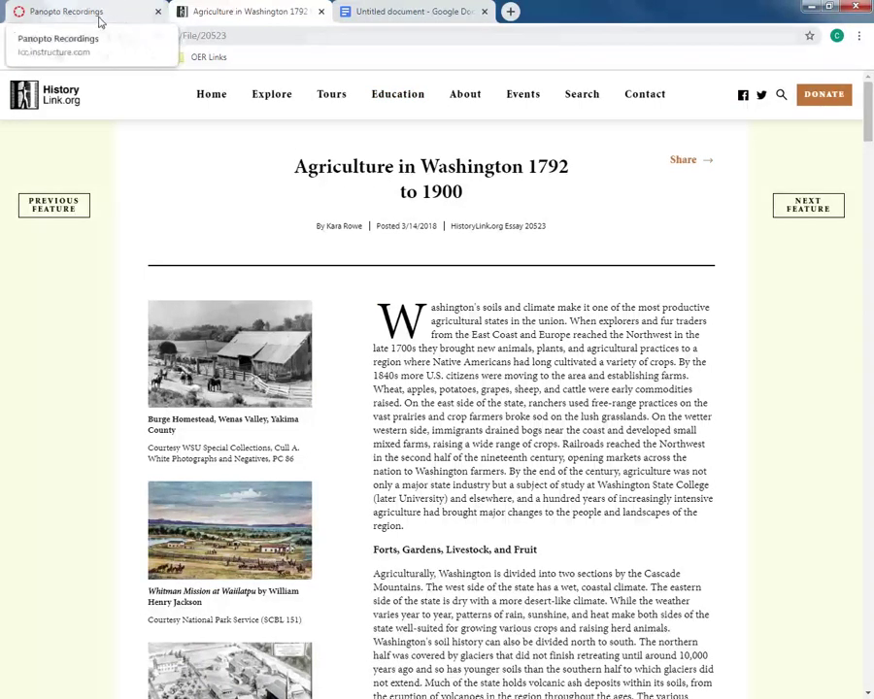
left_click(408, 11)
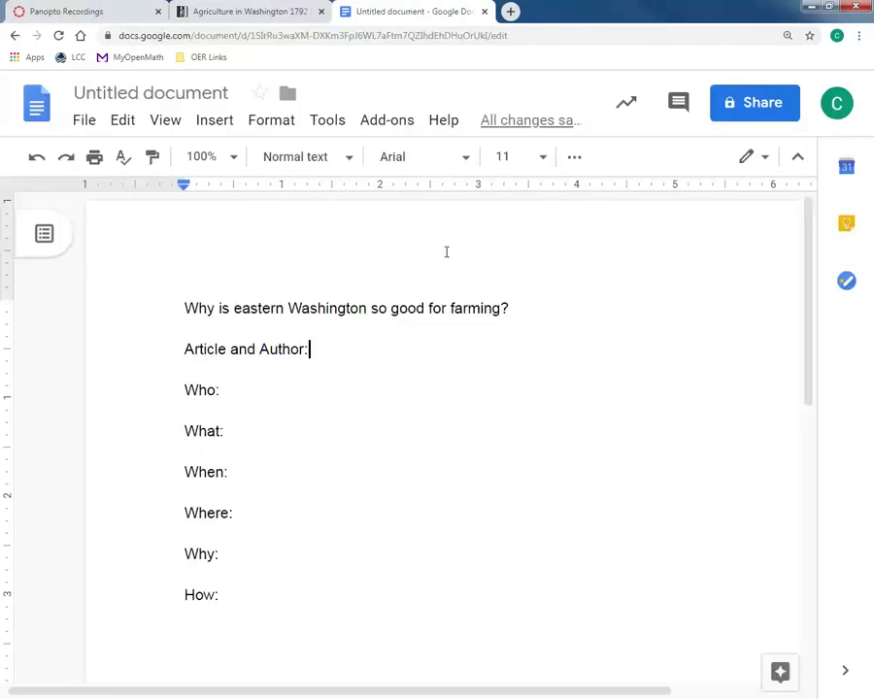
type("Ag")
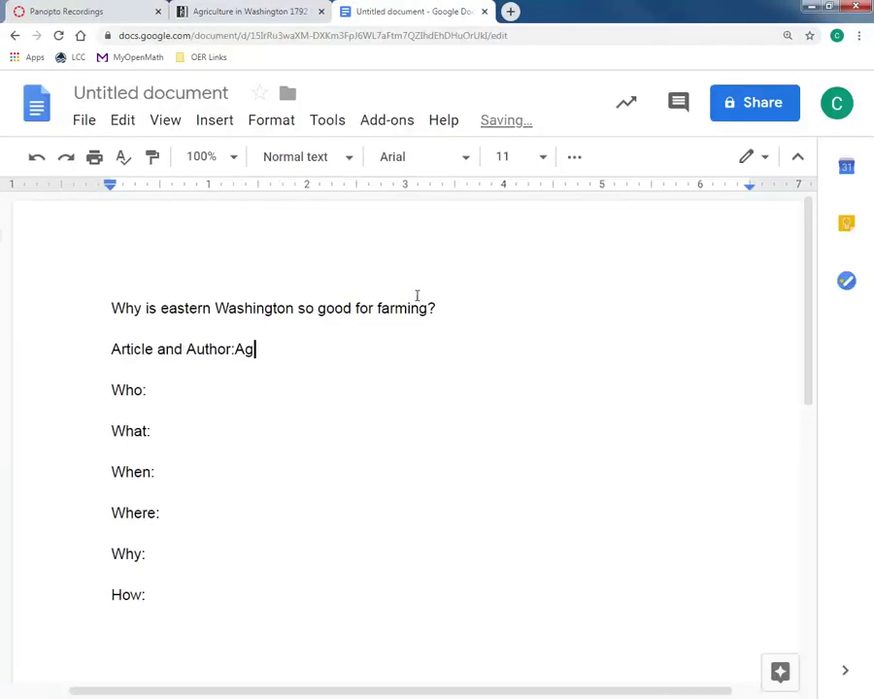
type("riculure in")
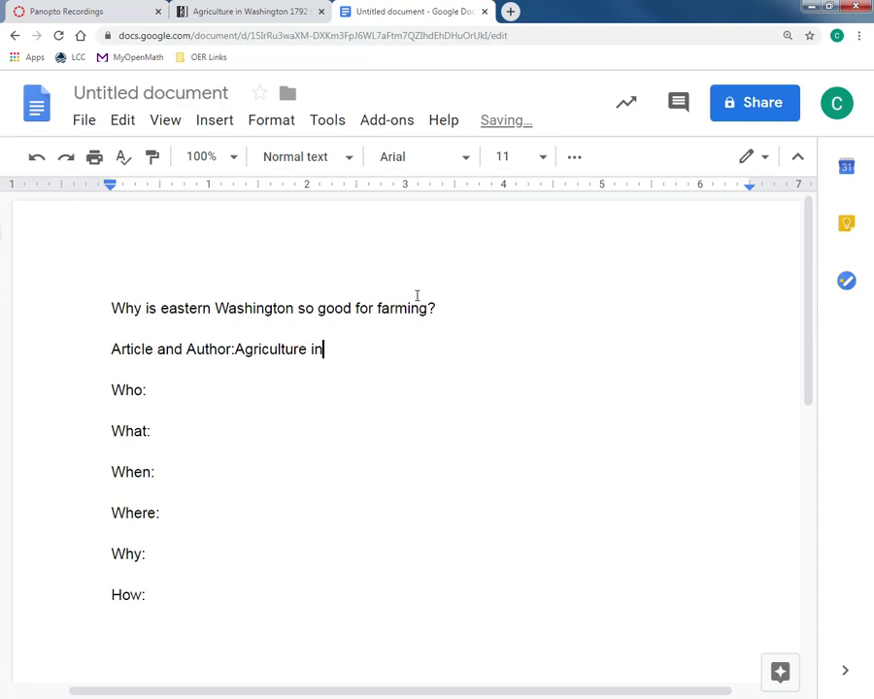
type(" Washington ")
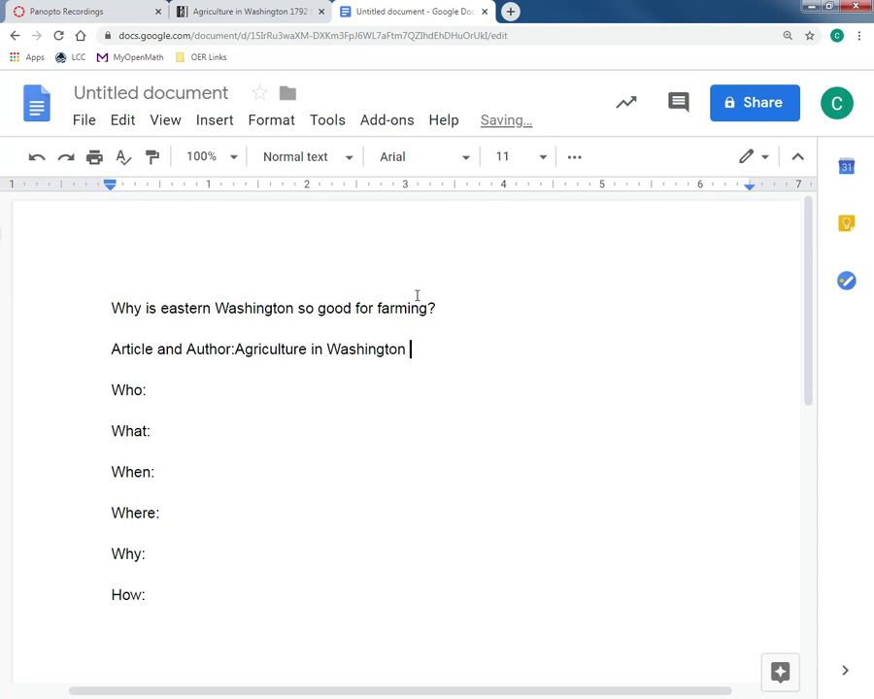
type("1792 to 1900 by")
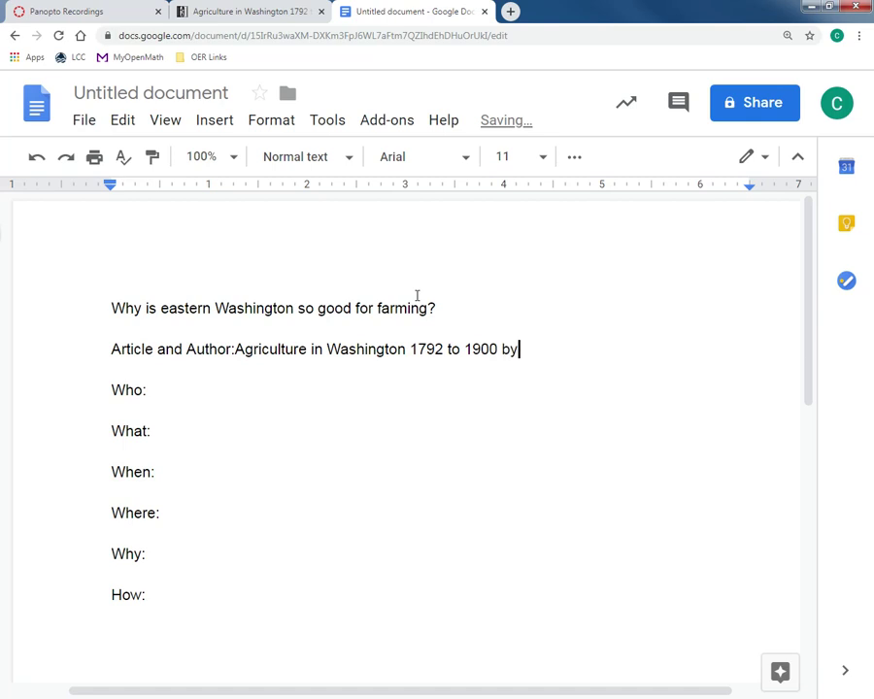
type(" Kara Rowe")
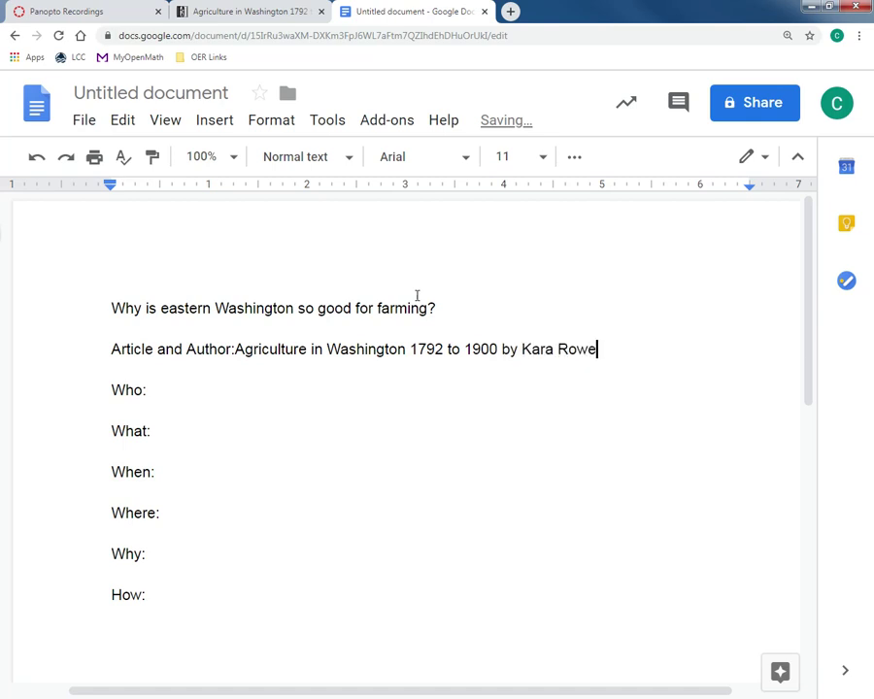
Read the HistoryLink article's introduction and its Forts, Gardens, Livestock, and Fruit section for answers to the outline questions
left_click(236, 11)
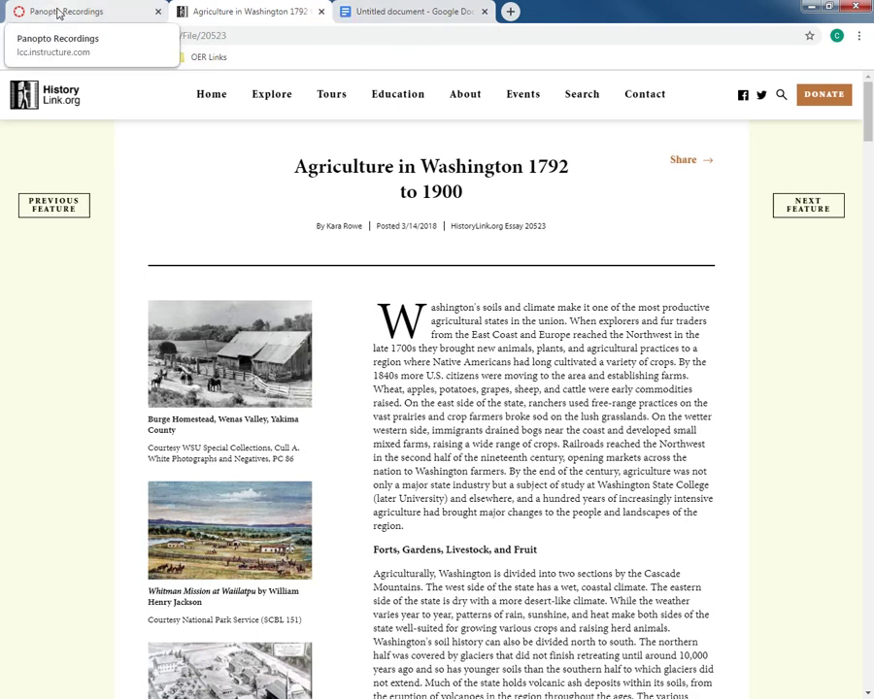
left_click(400, 14)
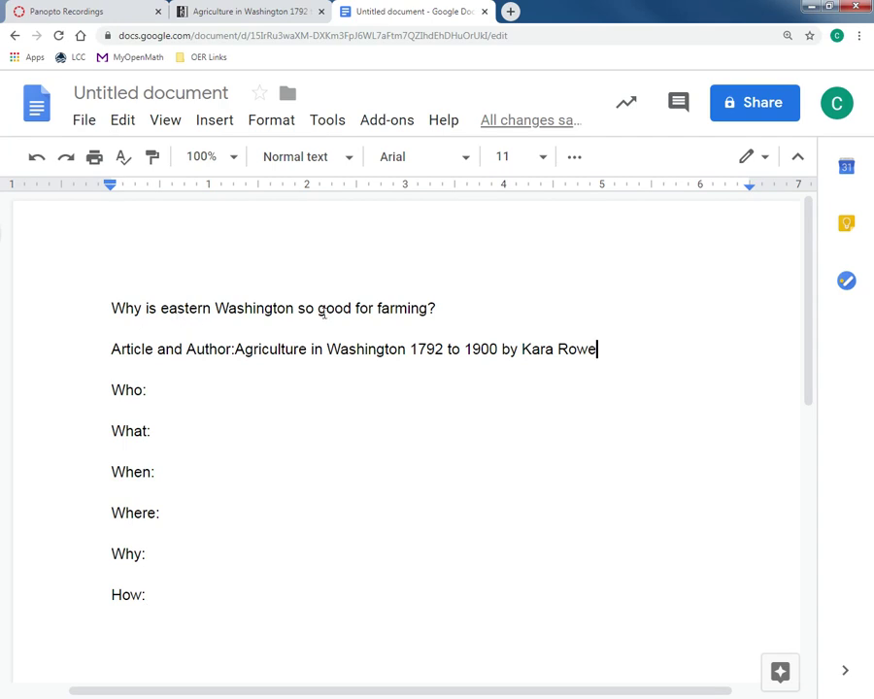
left_click(211, 11)
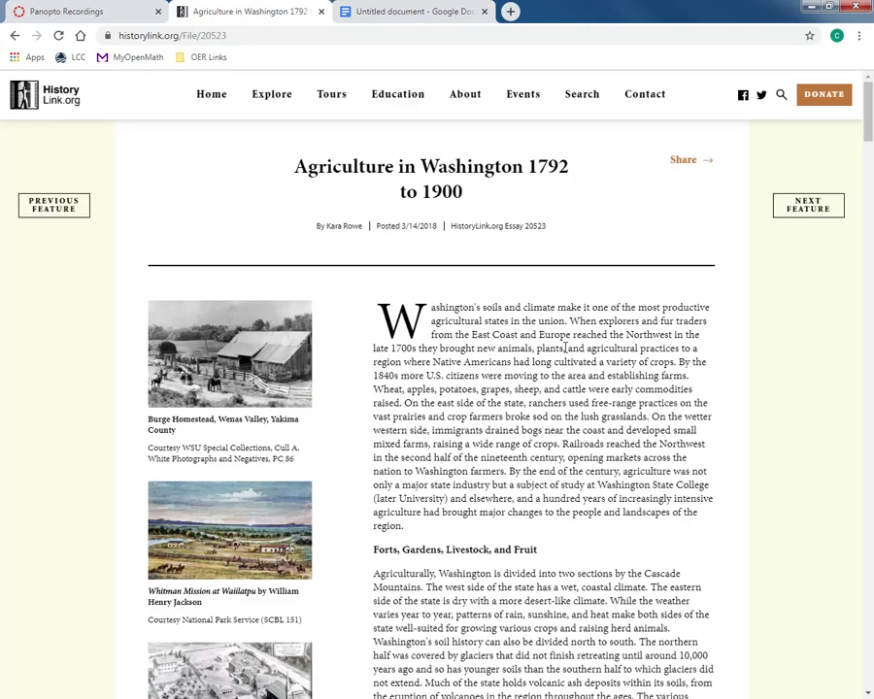
scroll(529, 336, "down", 1)
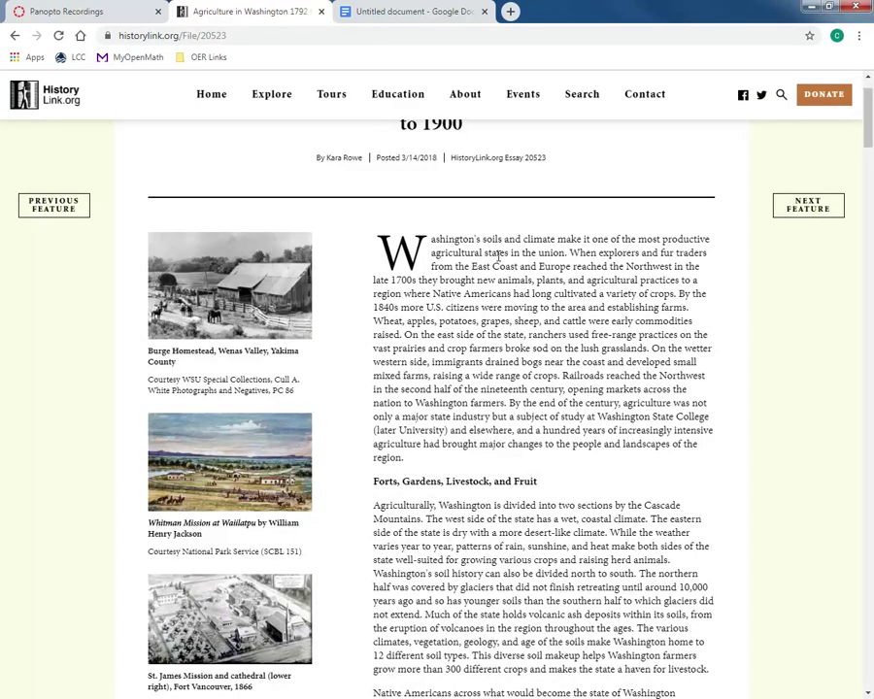
scroll(503, 403, "down", 1)
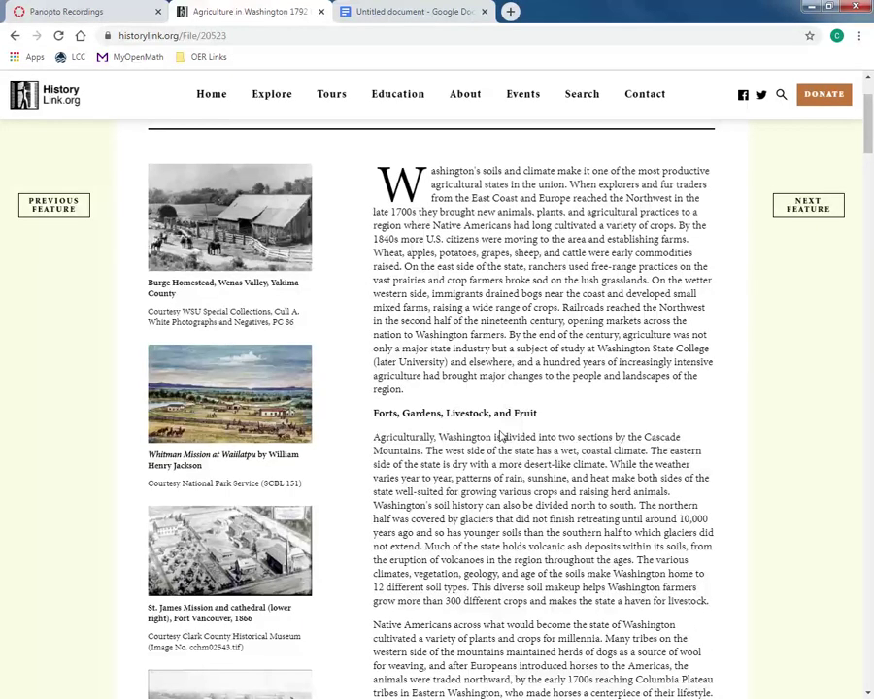
scroll(503, 492, "down", 1)
scroll(503, 492, "down", 3)
scroll(417, 317, "up", 5)
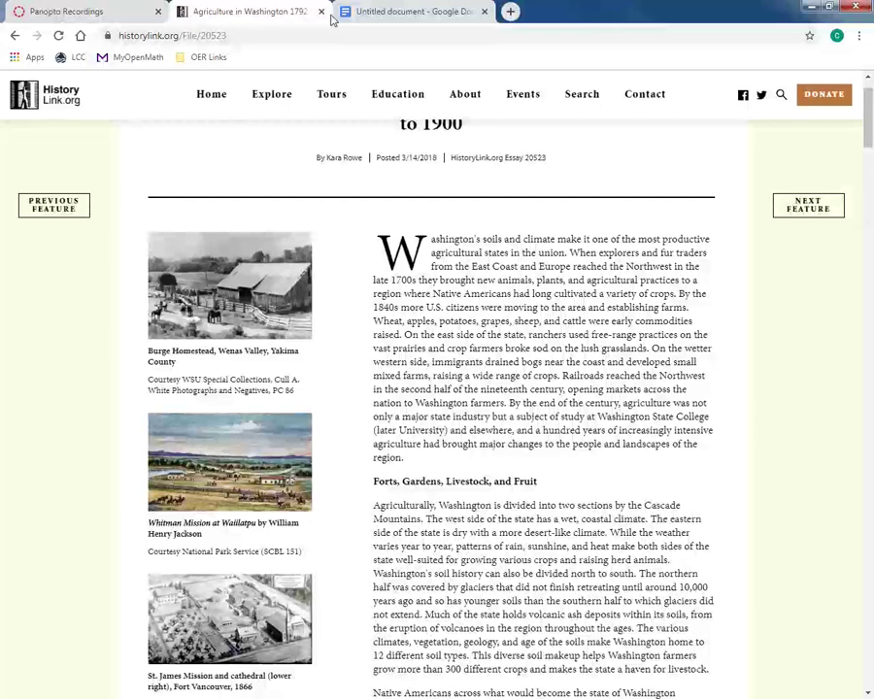
Return to the Google Docs outline and enter "Settlers in Washington" on the Who line
left_click(413, 12)
left_click(189, 391)
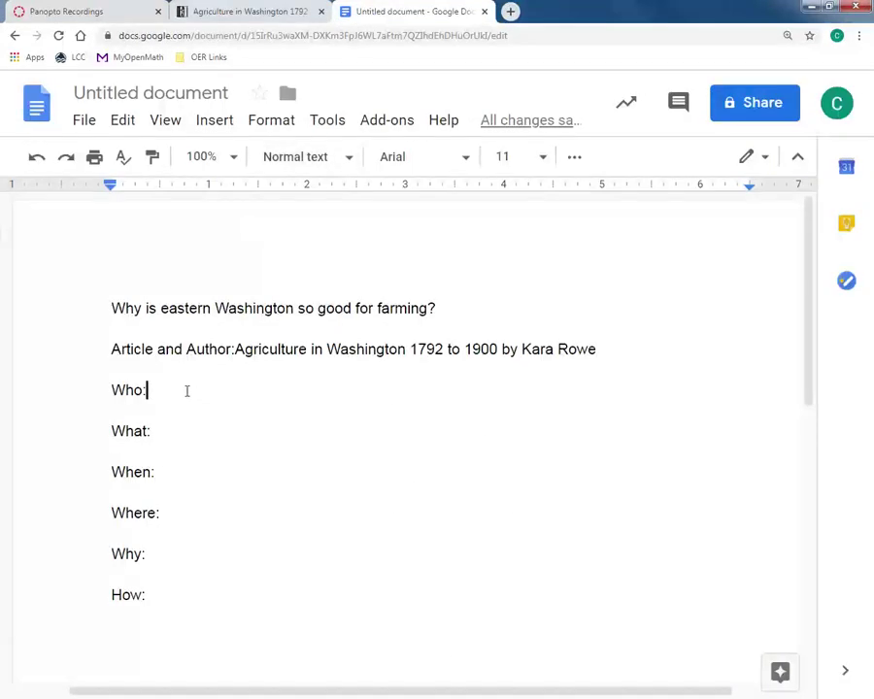
type("Ea")
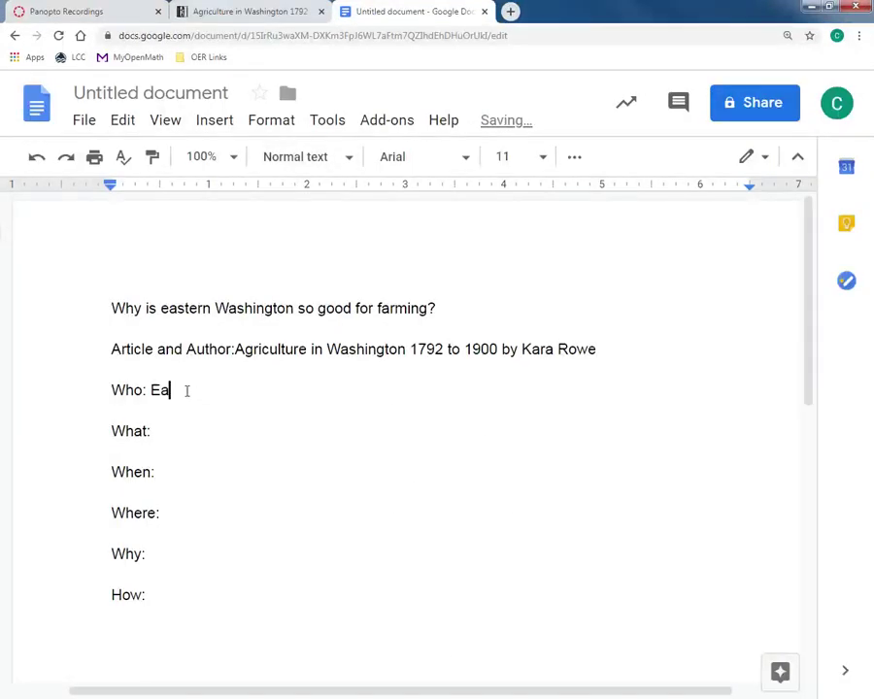
type("rly")
key("BackSpace")
key("BackSpace")
key("BackSpace")
key("BackSpace")
key("BackSpace")
type("Settlers in Washg")
key("BackSpace")
type("ington")
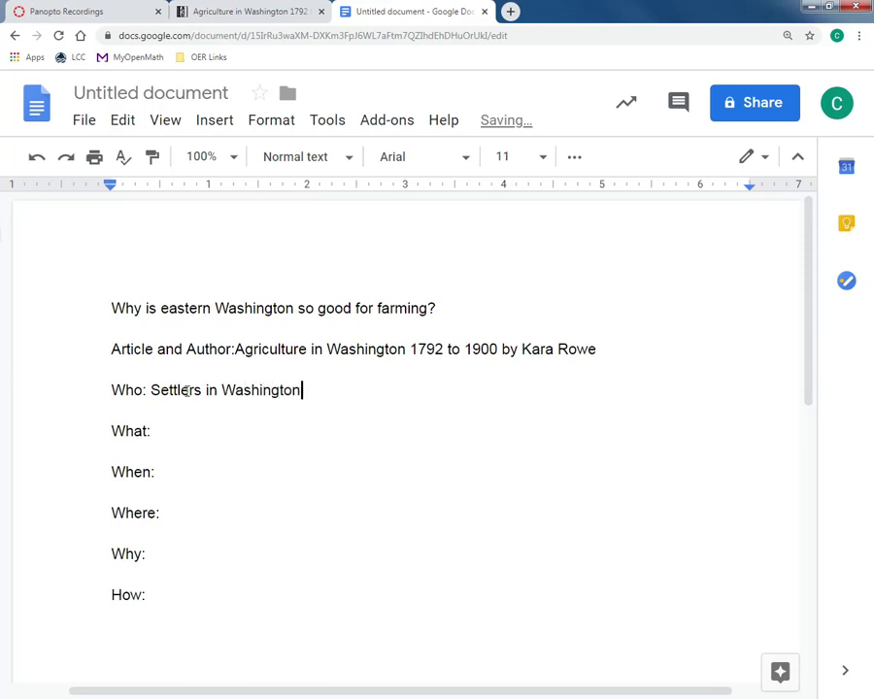
Insert "/farmers" after "Settlers" on the Who line and append "and farming in eastern Washington" at its end
key("Left")
key("Left")
key("Left")
key("Left")
key("Left")
key("Left")
key("Left")
key("Left")
key("Left")
key("Left")
key("Left")
key("Left")
key("Left")
key("Left")
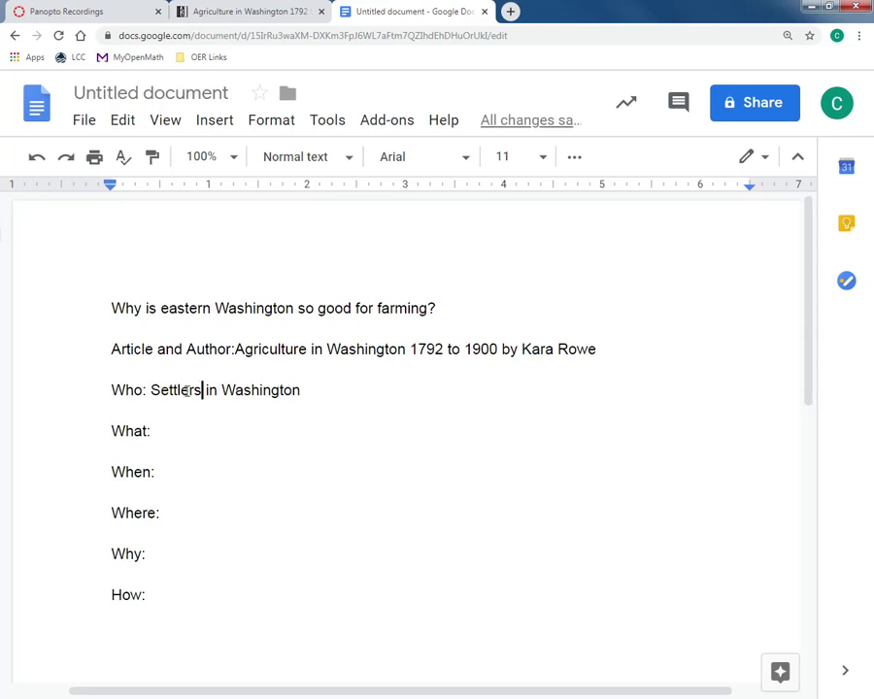
type("/farmers")
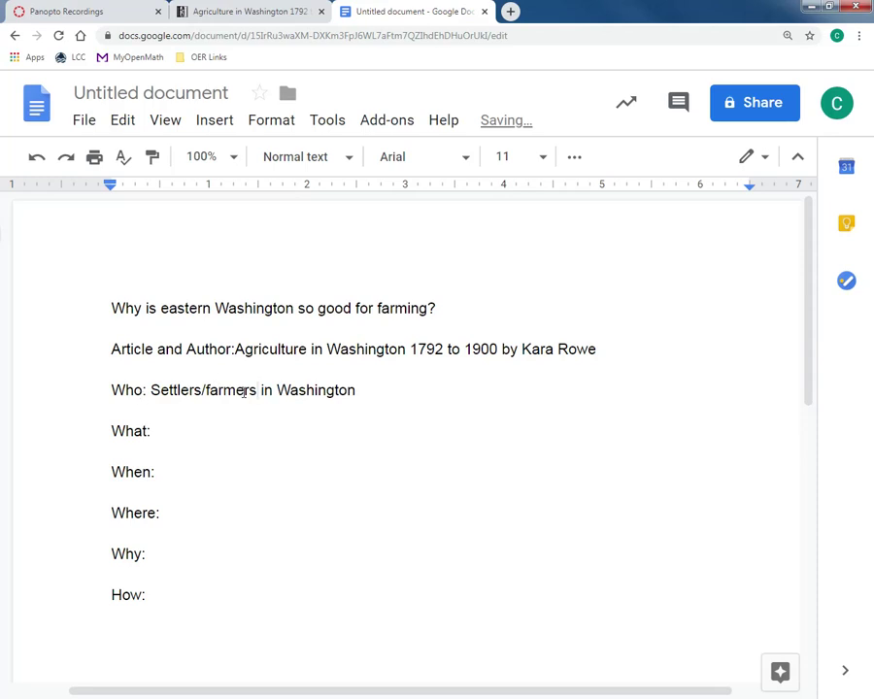
left_click(382, 397)
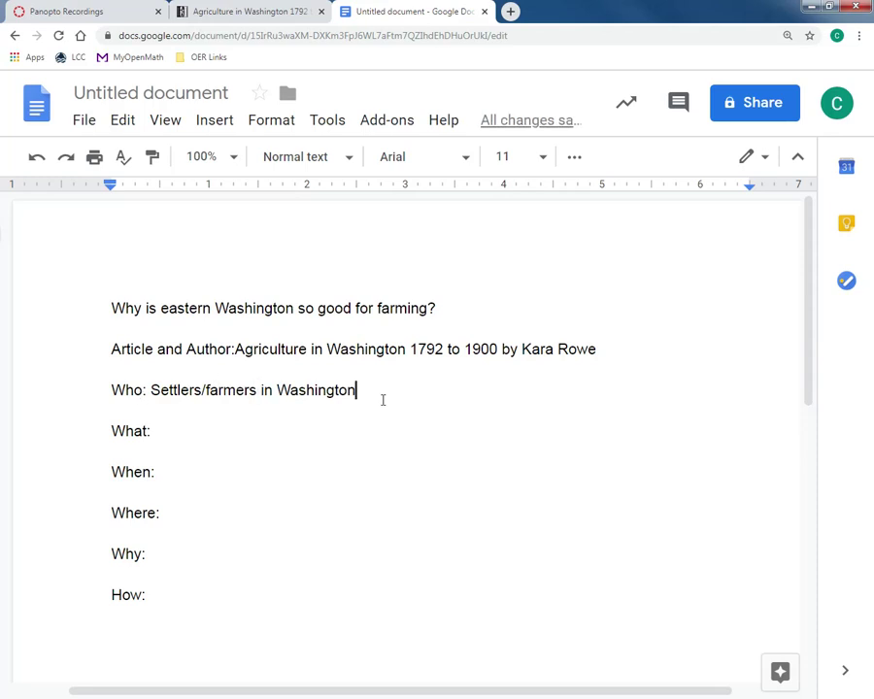
type("and farming in eastern ")
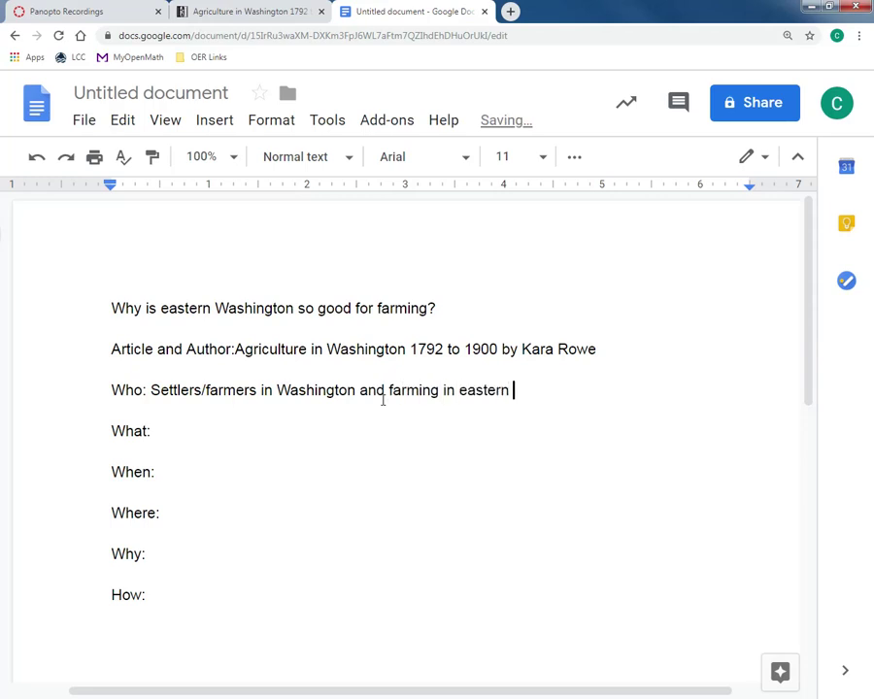
type("Washington")
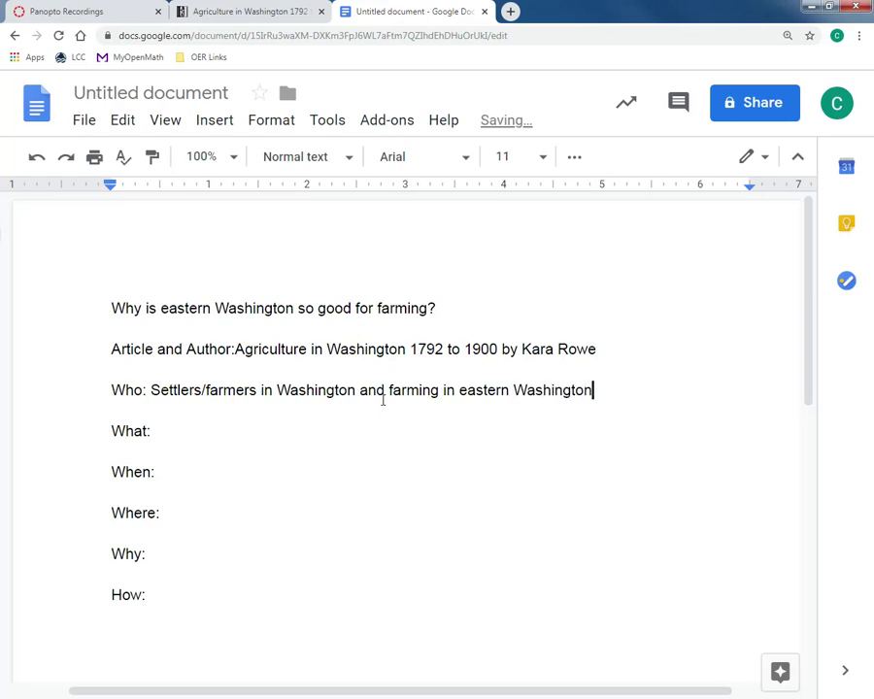
Leave the What line empty and fill in the When line with "As early at 1792, but increasing dramatically by 1840s."
left_click(175, 433)
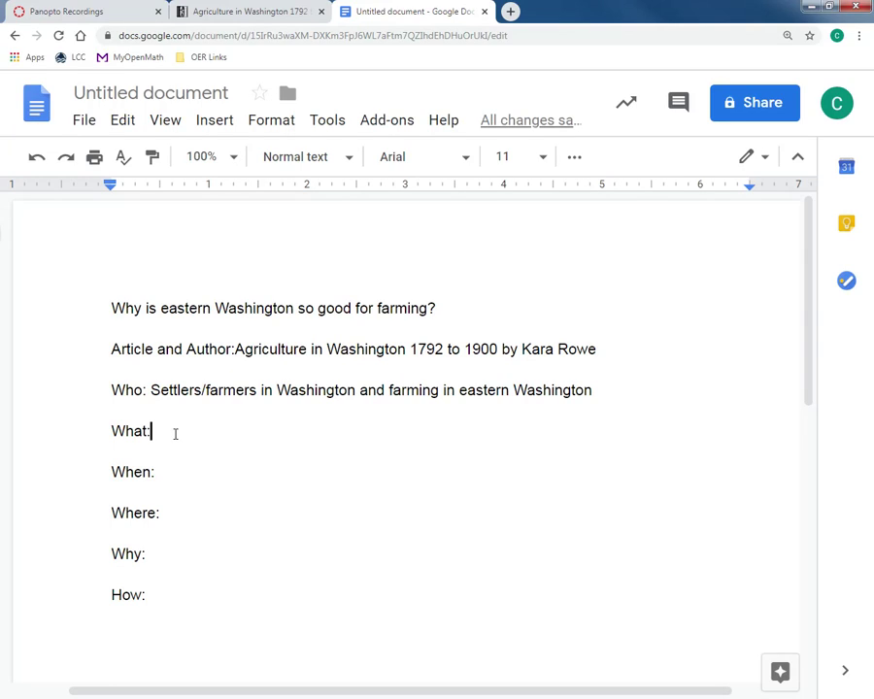
left_click(173, 476)
type("As early at 1792")
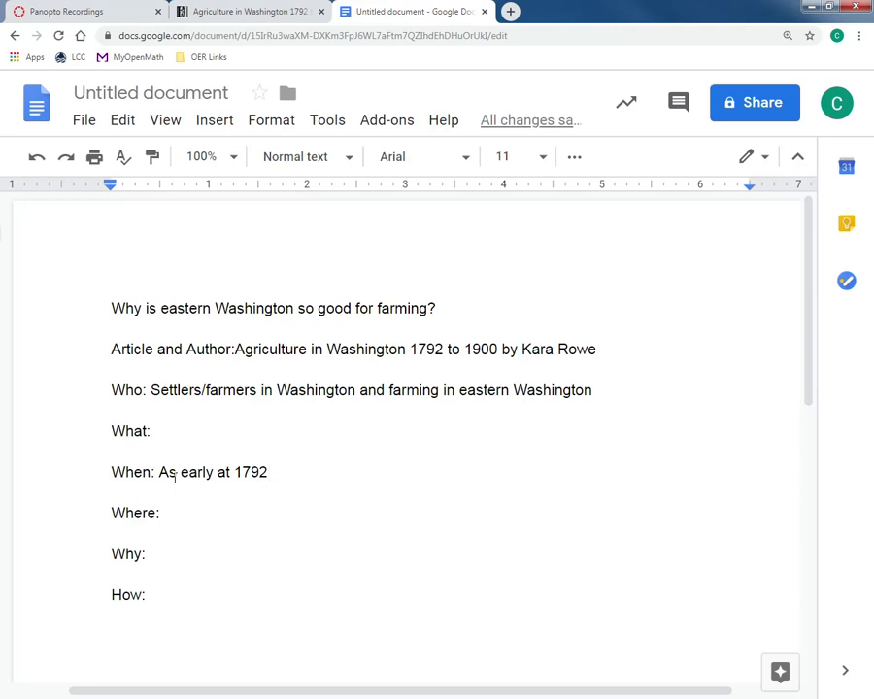
type(", ")
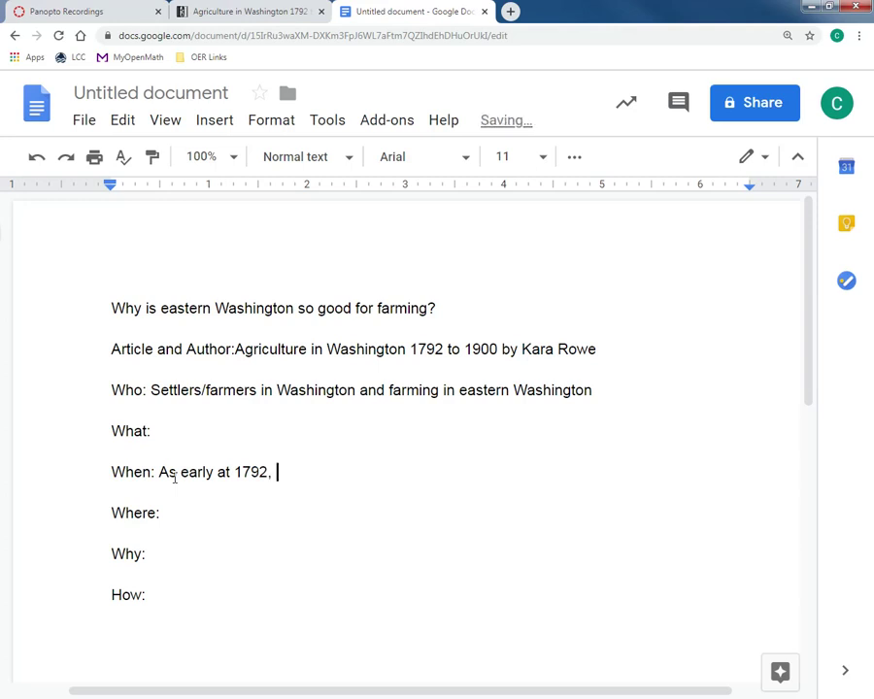
type("but increasing b")
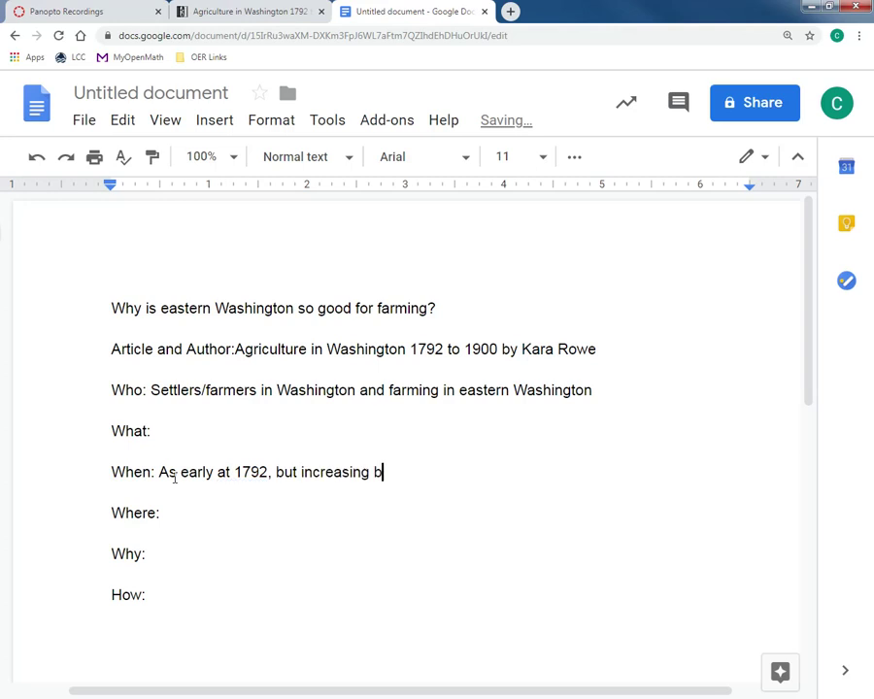
key("BackSpace")
type("dramatica")
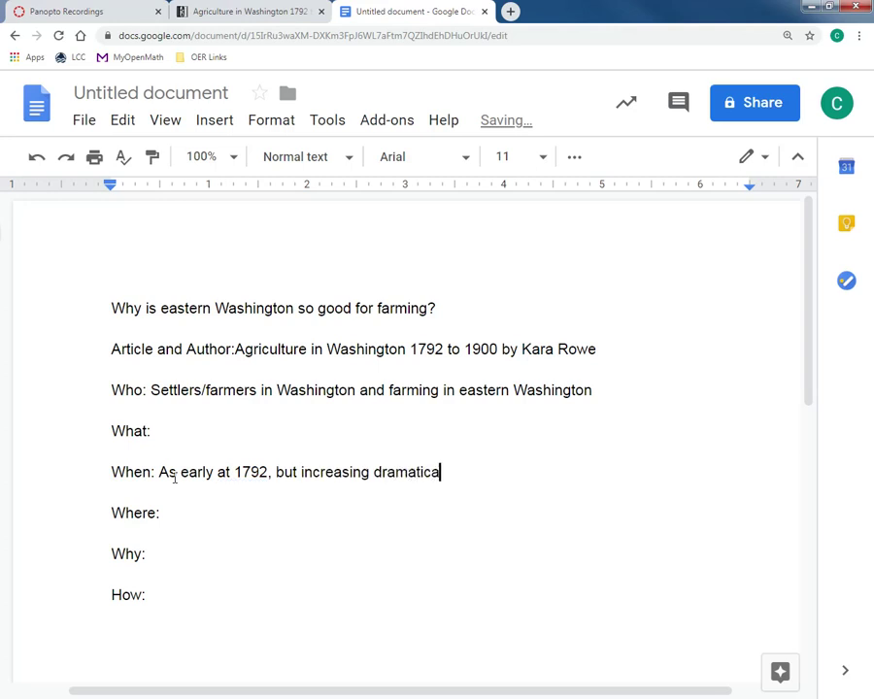
type("lly by 184")
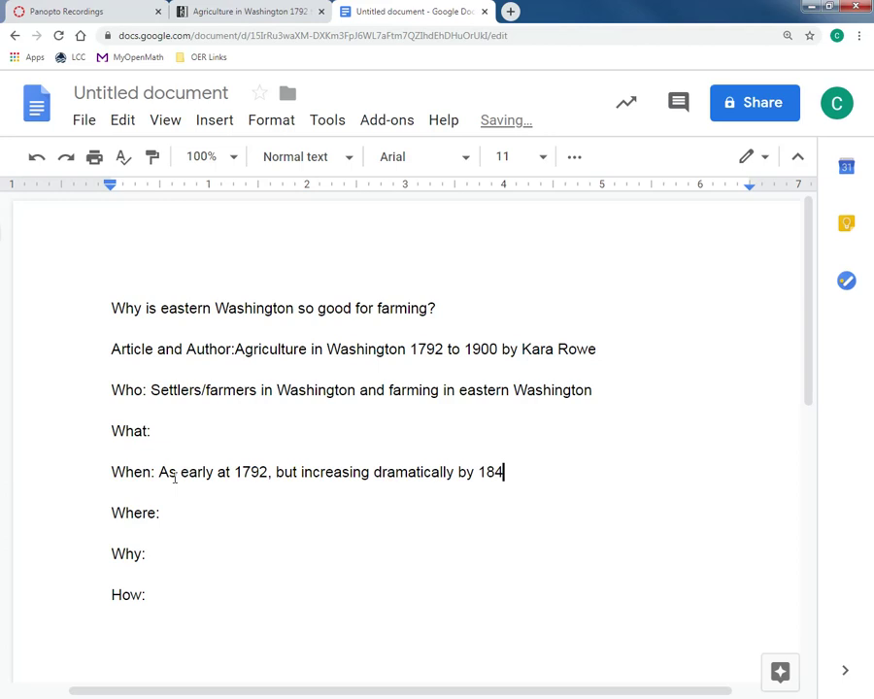
type("0s.")
Fill in the Where line with "East of the Cascade Range in WA"
left_click(188, 519)
type("East ")
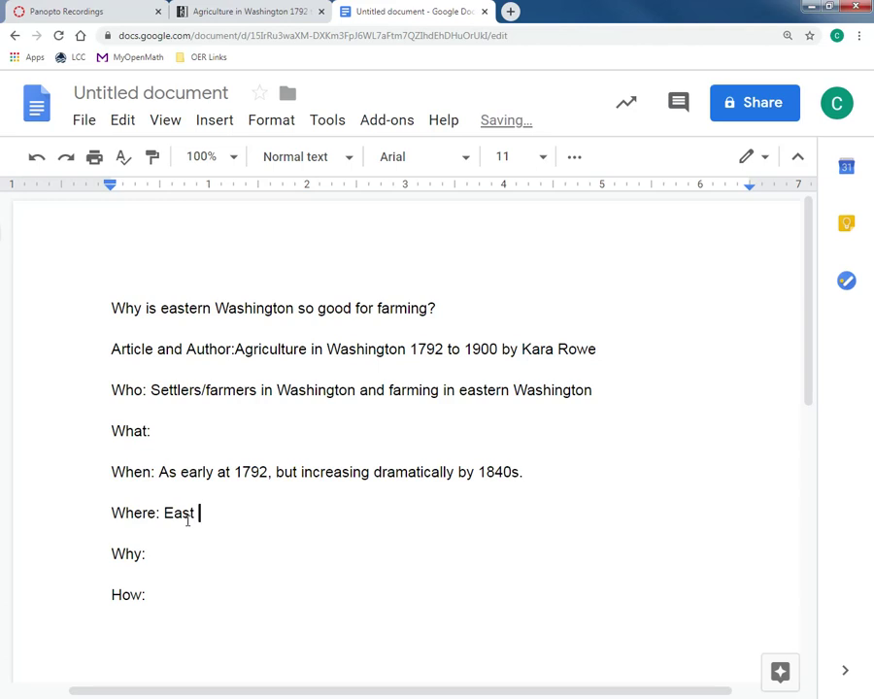
type("of the Cascade ")
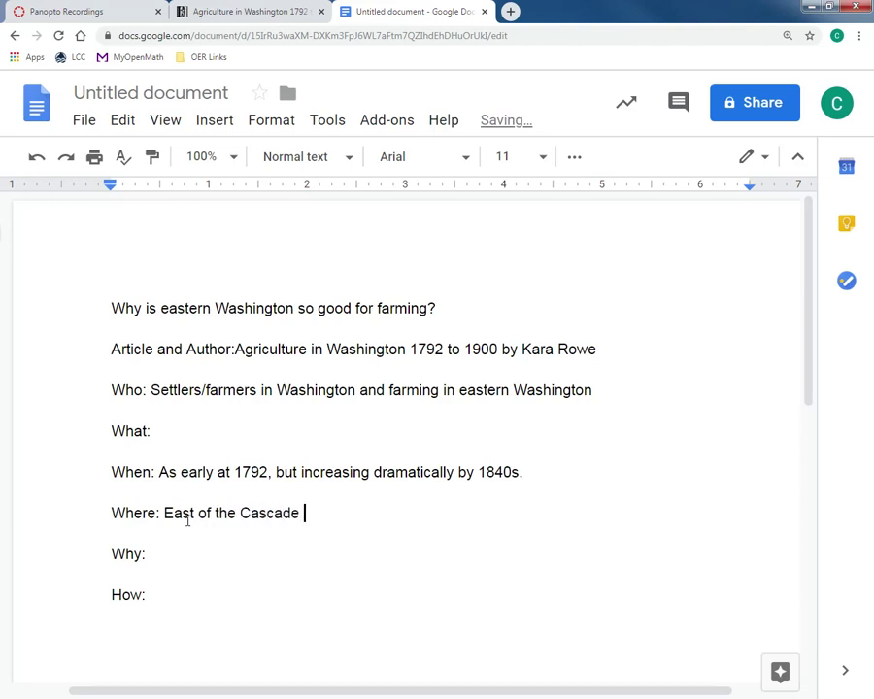
type("Range in Wa")
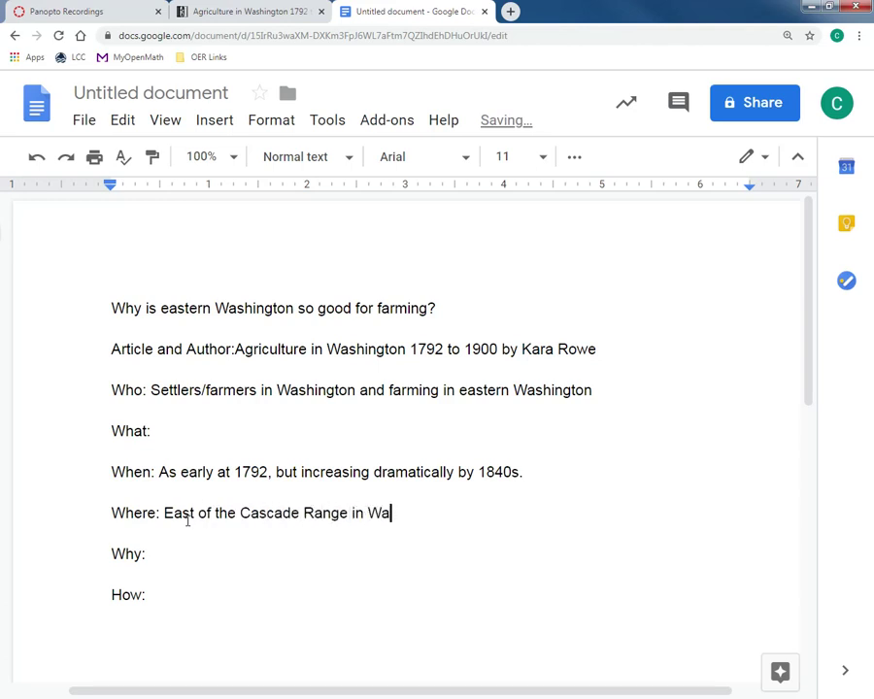
key("BackSpace")
type("A")
Review the article's soil-history paragraph and begin the Why line with "Glaciers covered the northern half until 10,000 years ago"
left_click(193, 551)
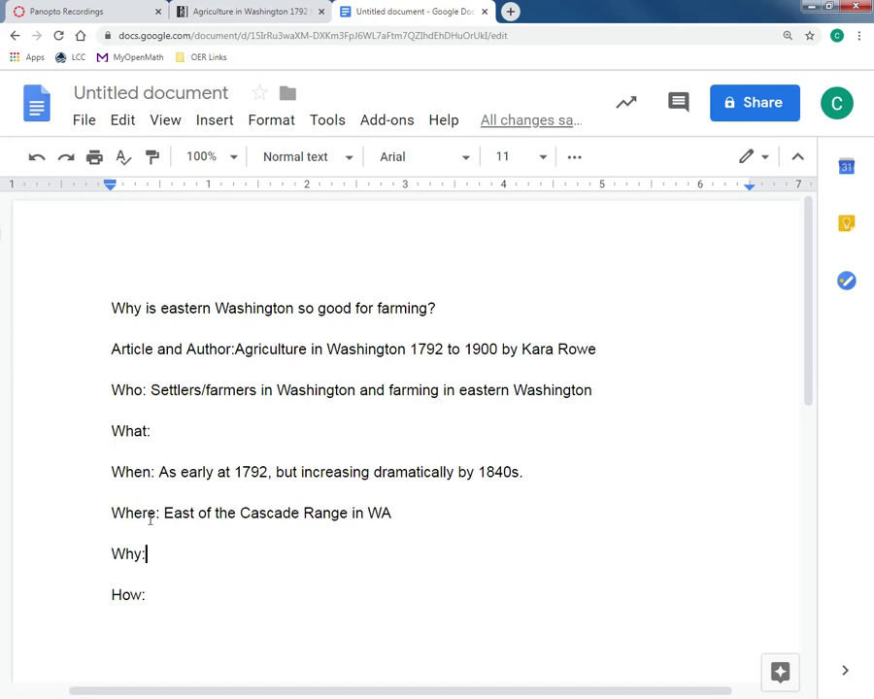
left_click(254, 14)
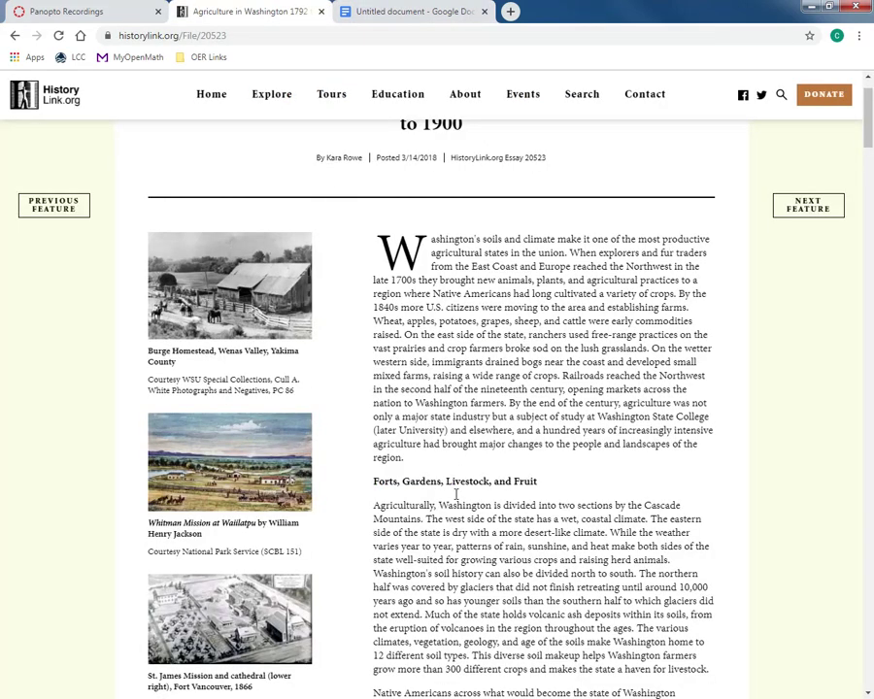
scroll(449, 500, "down", 1)
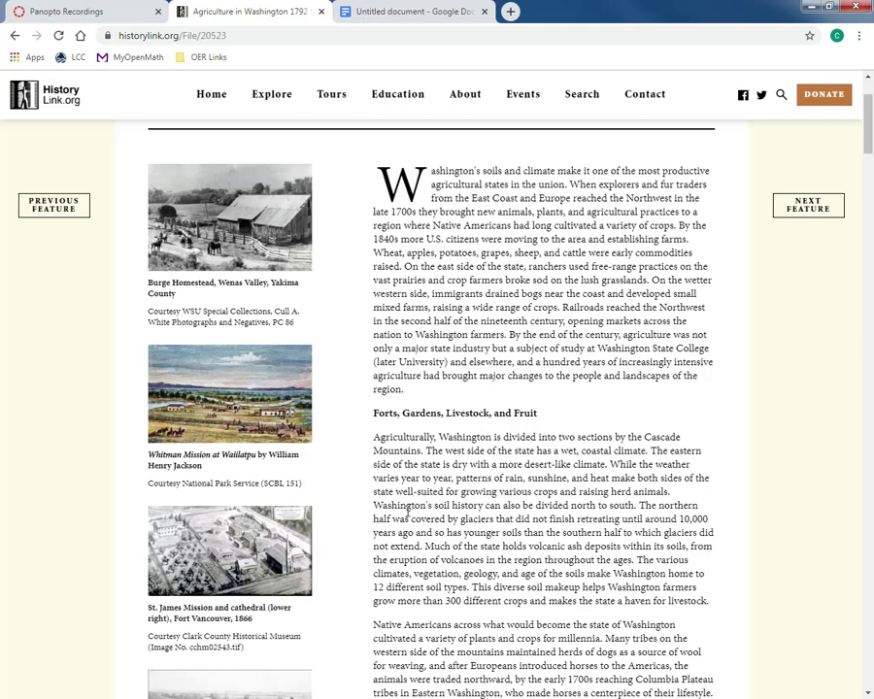
left_click(398, 12)
type("Gl")
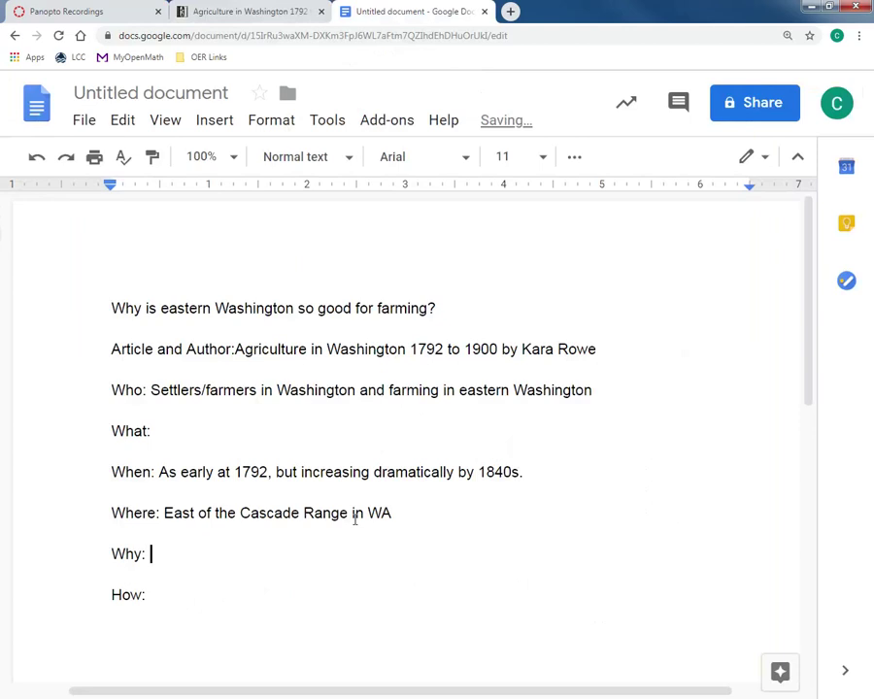
type("aciers ")
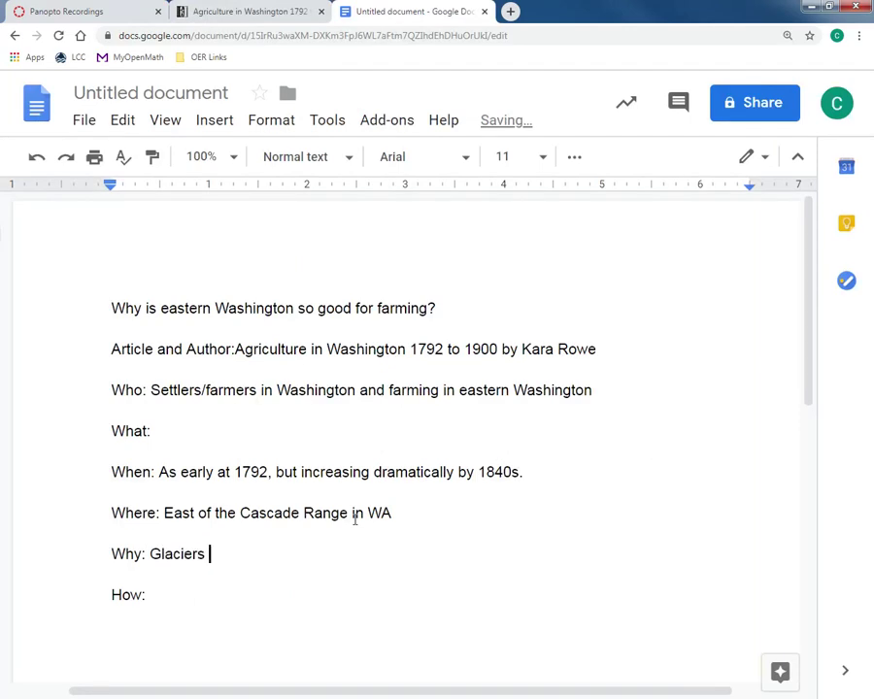
type("coverd the northern hav")
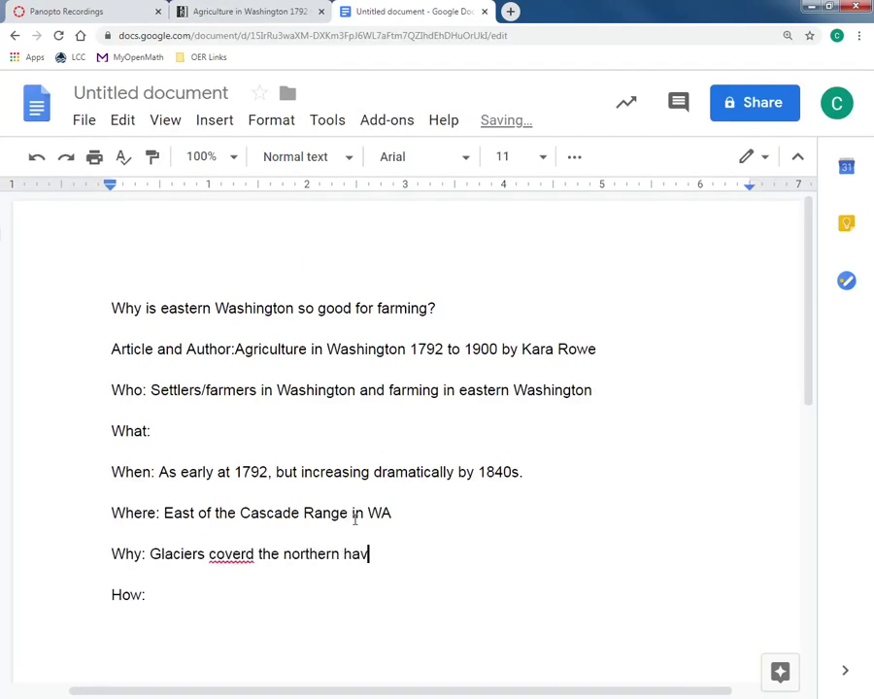
key("BackSpace")
type("lf until t")
key("BackSpace")
type("100")
key("BackSpace")
type("00")
key("BackSpace")
key("BackSpace")
type("k")
key("BackSpace")
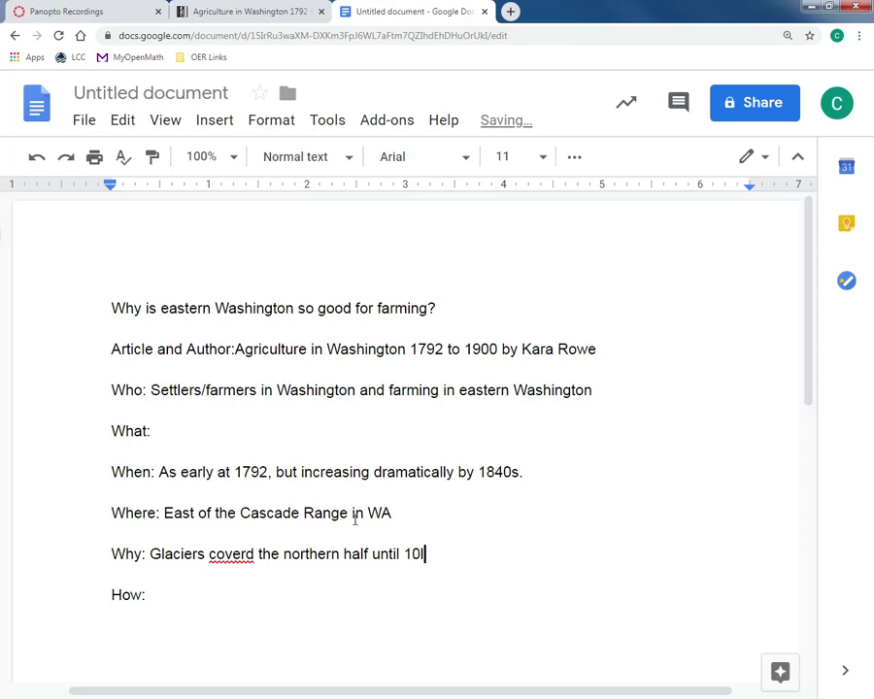
type(",000 years ago makkin")
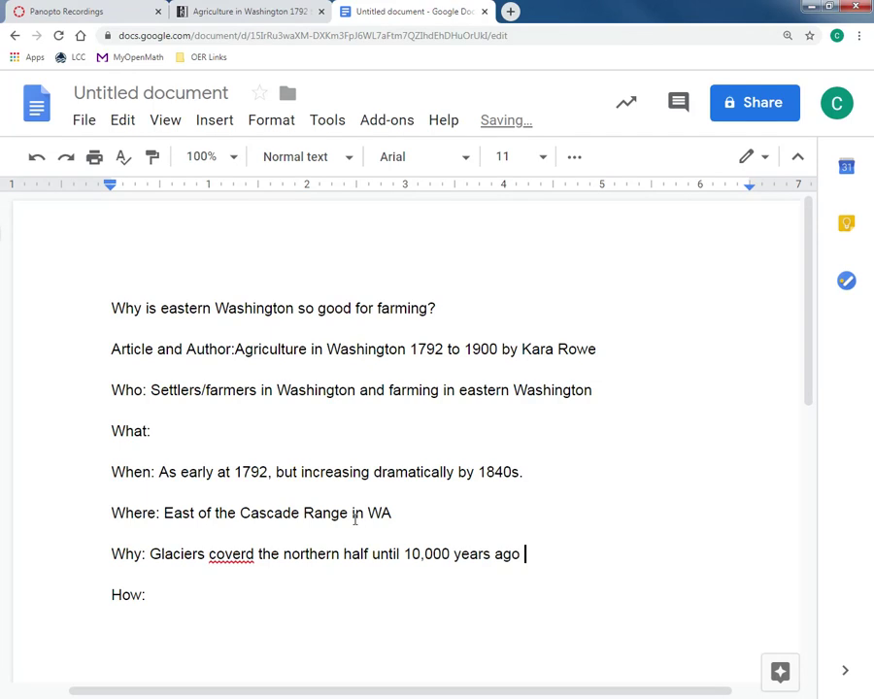
Finish the glacier sentence with "making the soil fresh and rich." and correct the spelling of "covered"
key("BackSpace")
key("BackSpace")
key("BackSpace")
type("ing th")
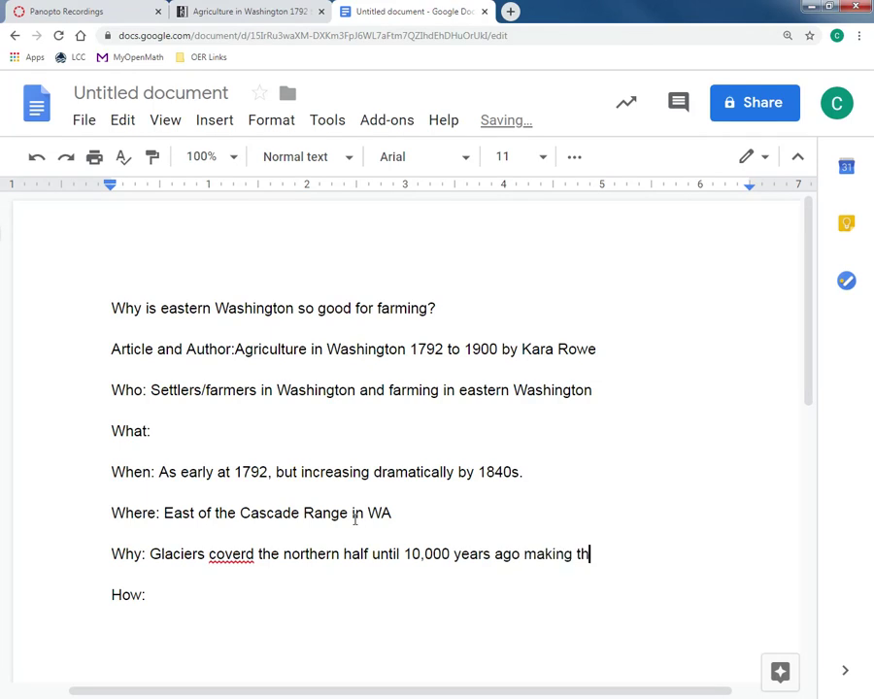
type("e soil fresh ")
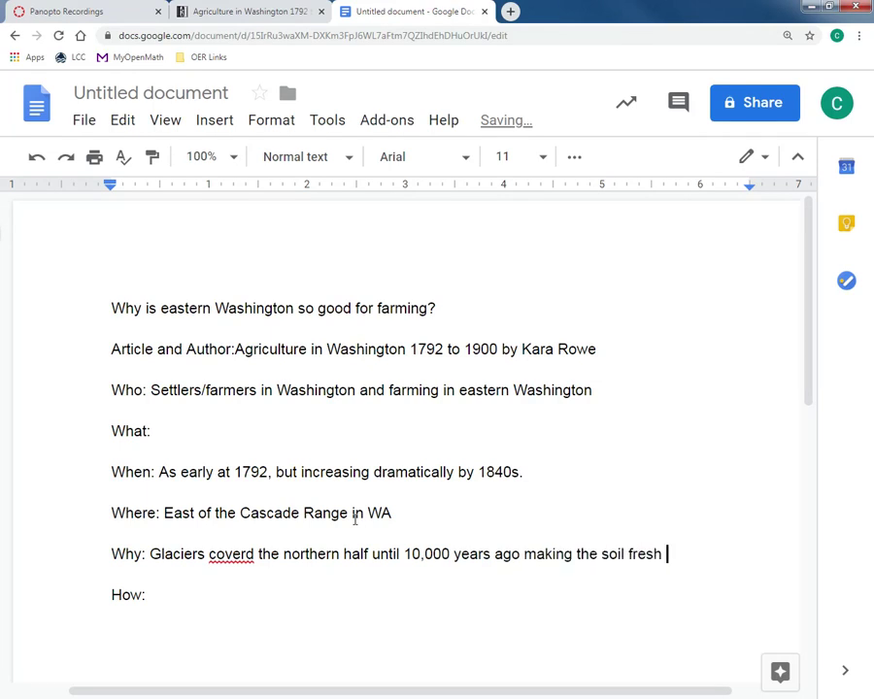
type("and ric")
key("BackSpace")
type("ch.")
right_click(243, 554)
left_click(311, 332)
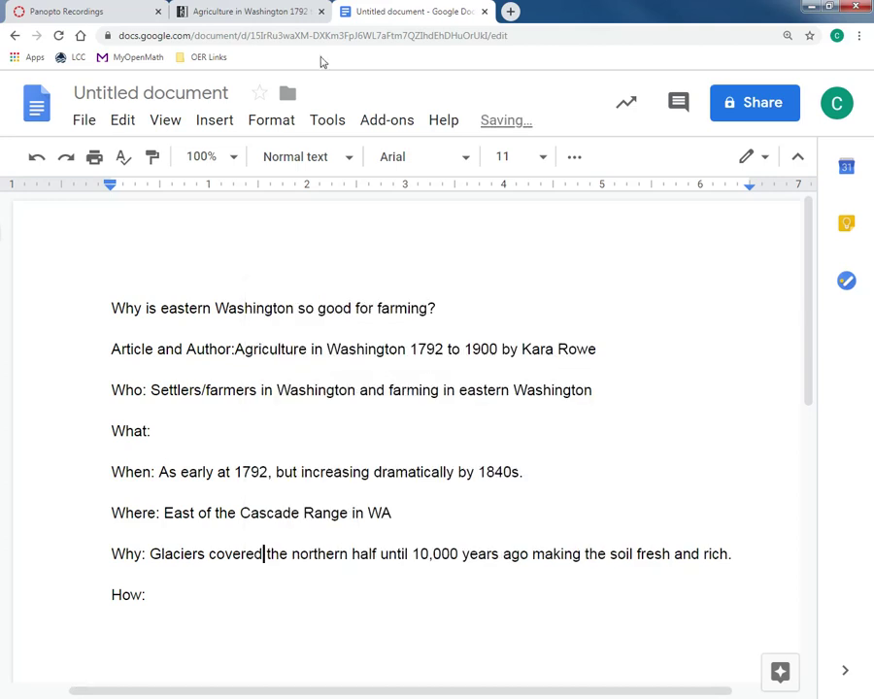
Check the article again and add "Volcanic ash deposits have helped make fertile soil, ideal for crops." to the Why answer
left_click(267, 12)
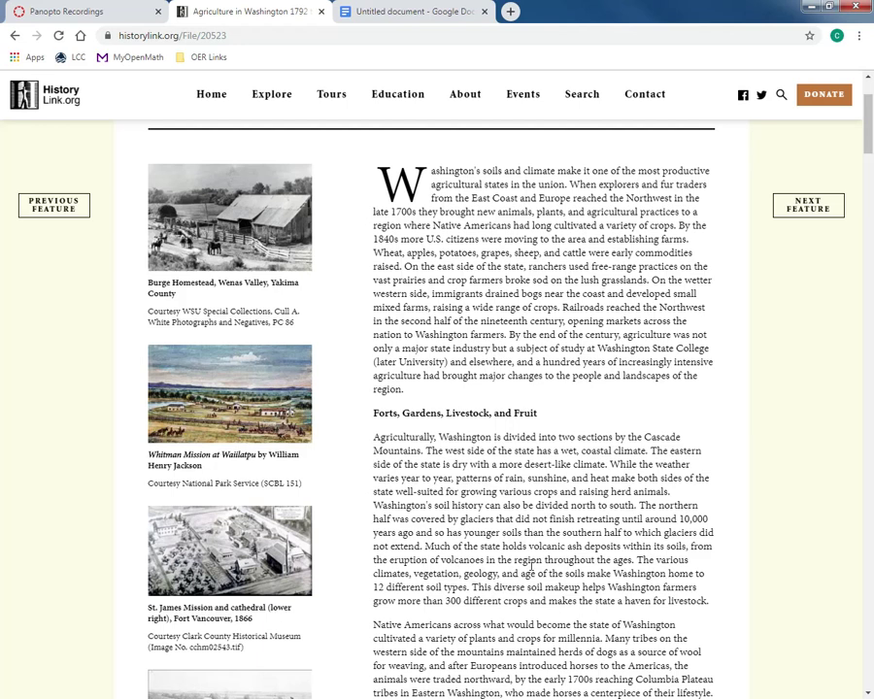
left_click(413, 11)
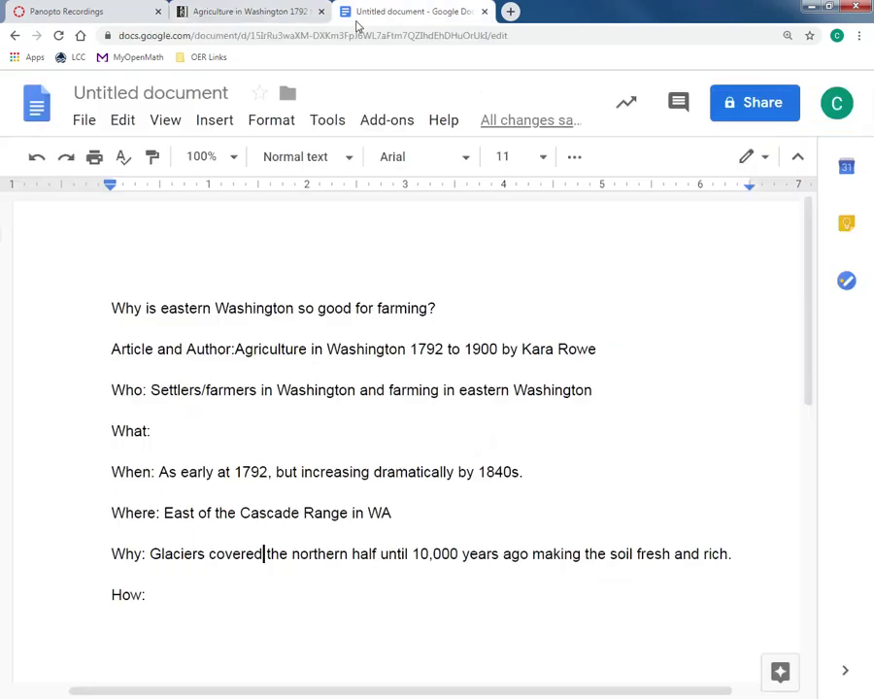
left_click(735, 554)
key("Return")
type("Volcanic")
type(" ash deposi")
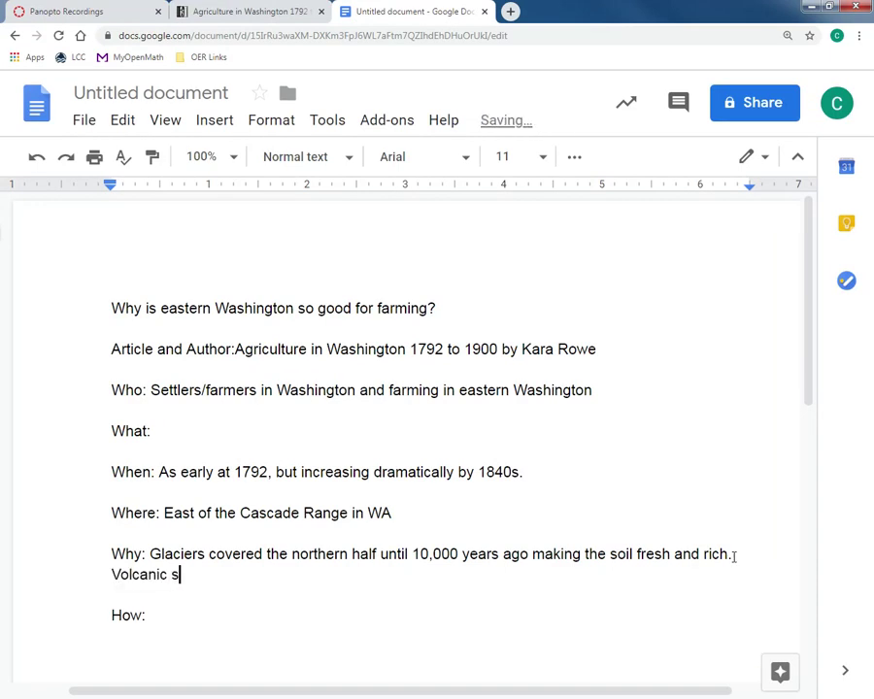
type("ts have hel")
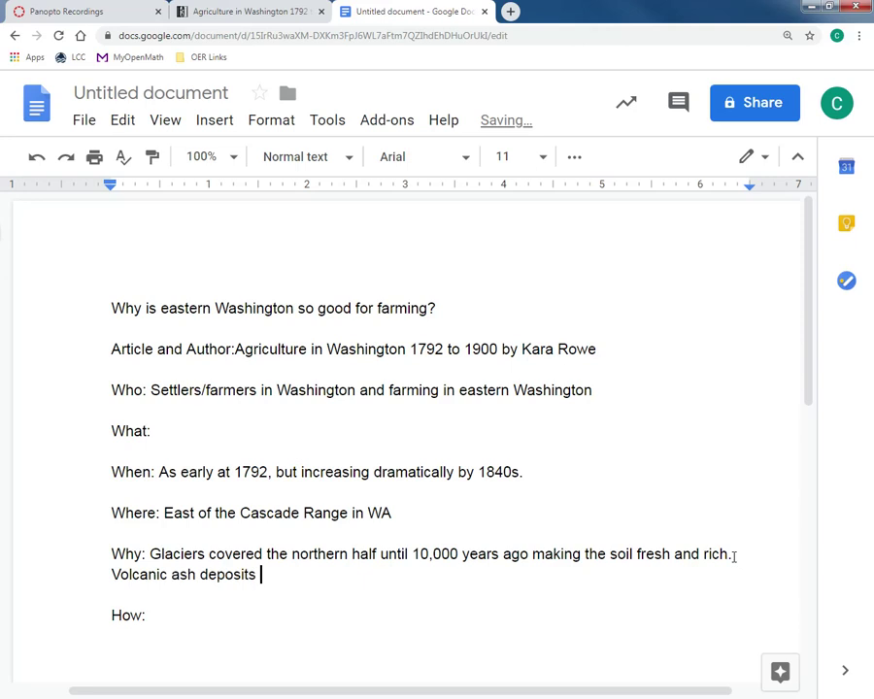
type("ped ")
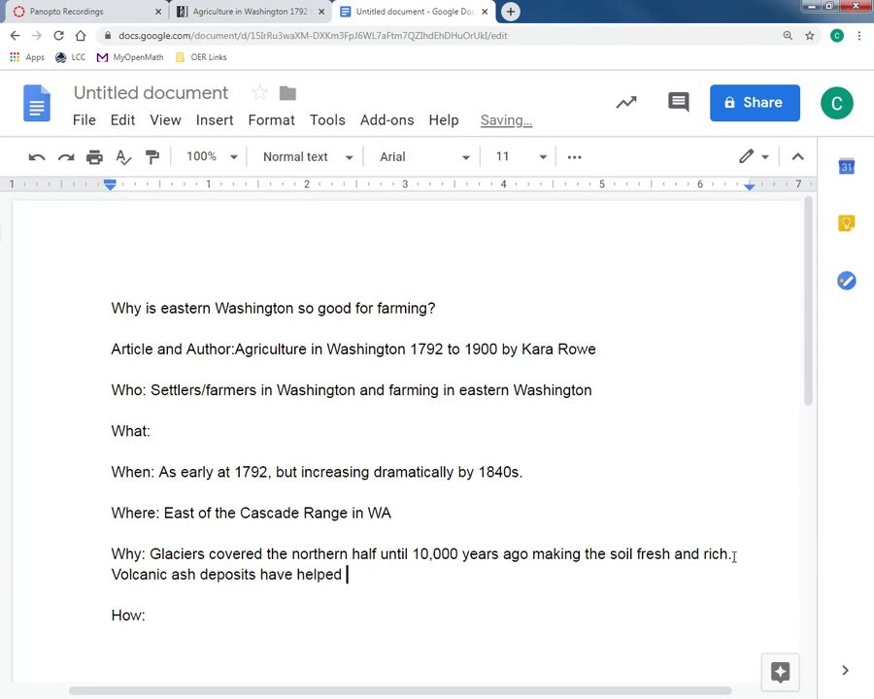
type("make fertile soil, id")
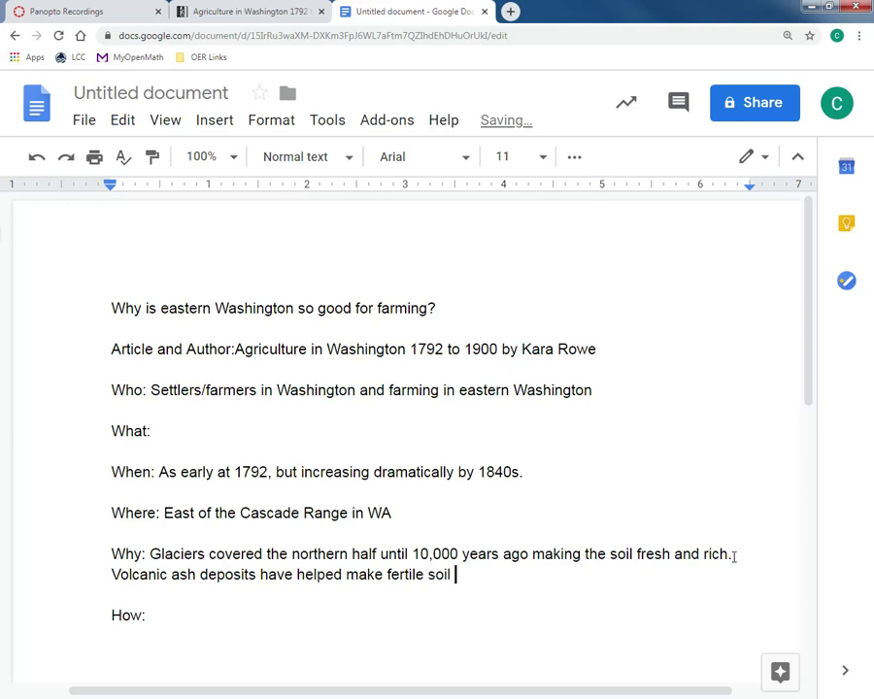
type("eal for crops.")
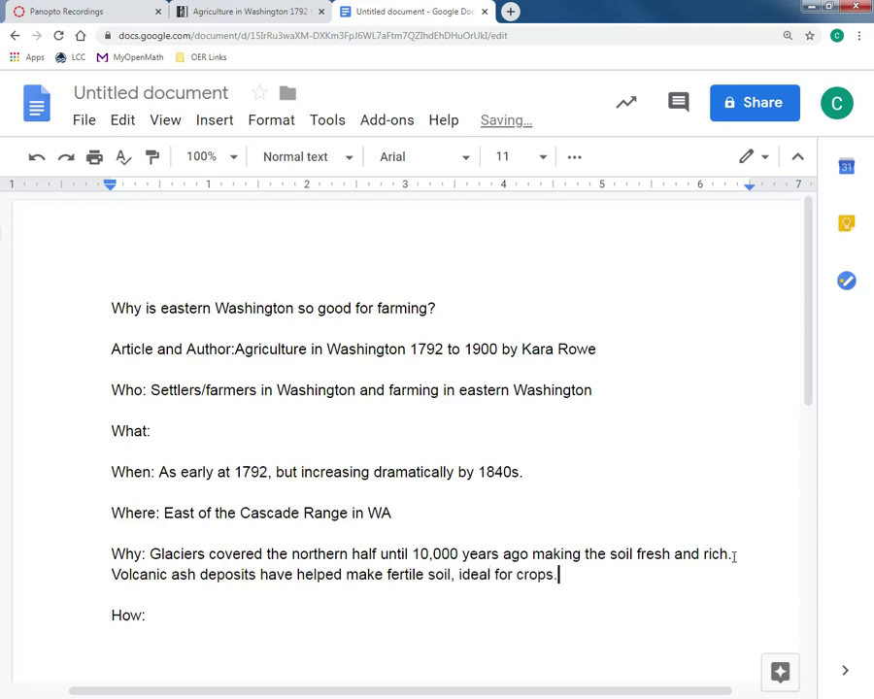
Consult the article's soil-types passage and add "These conditions create soil diversity and allow for a large range of crops." to the Why answer
left_click(206, 14)
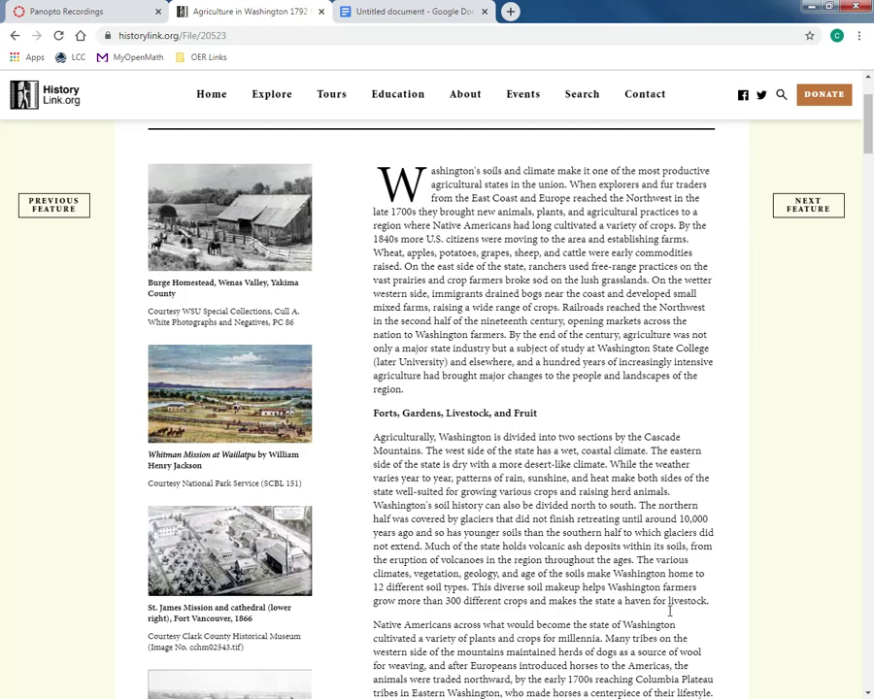
left_click(379, 14)
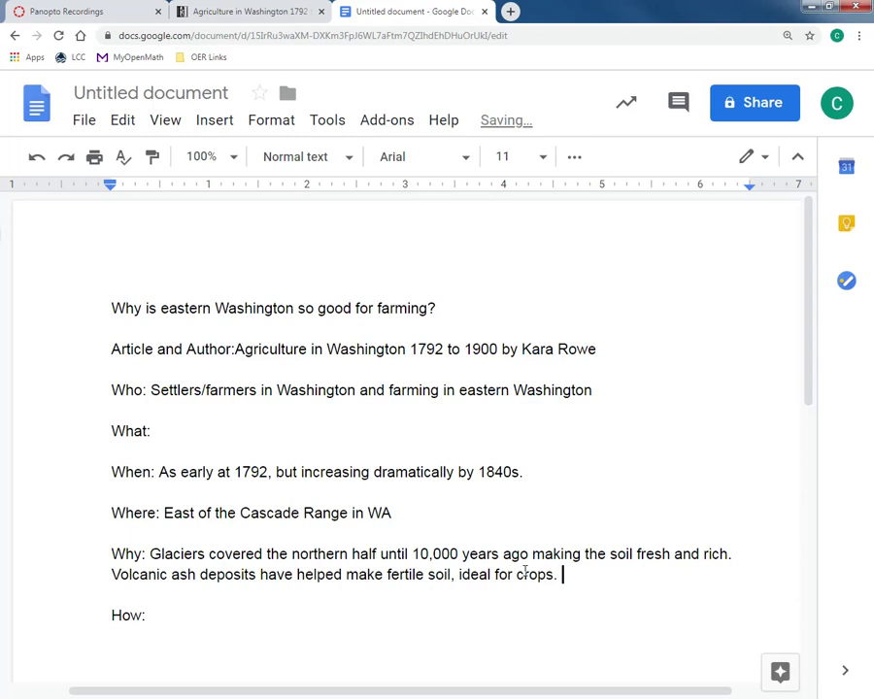
type("These conditions re")
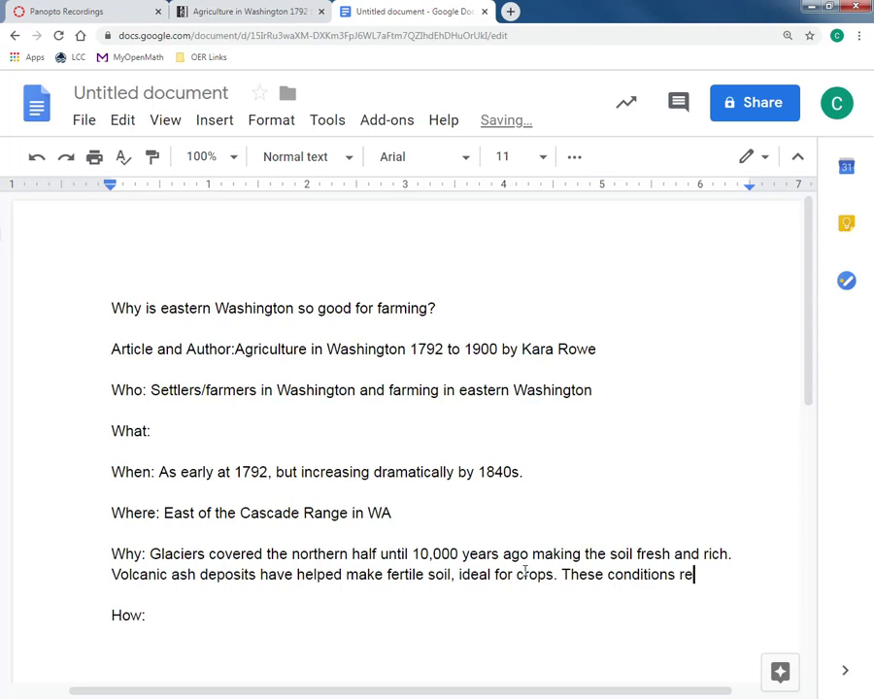
key("BackSpace")
key("BackSpace")
type("create soil ")
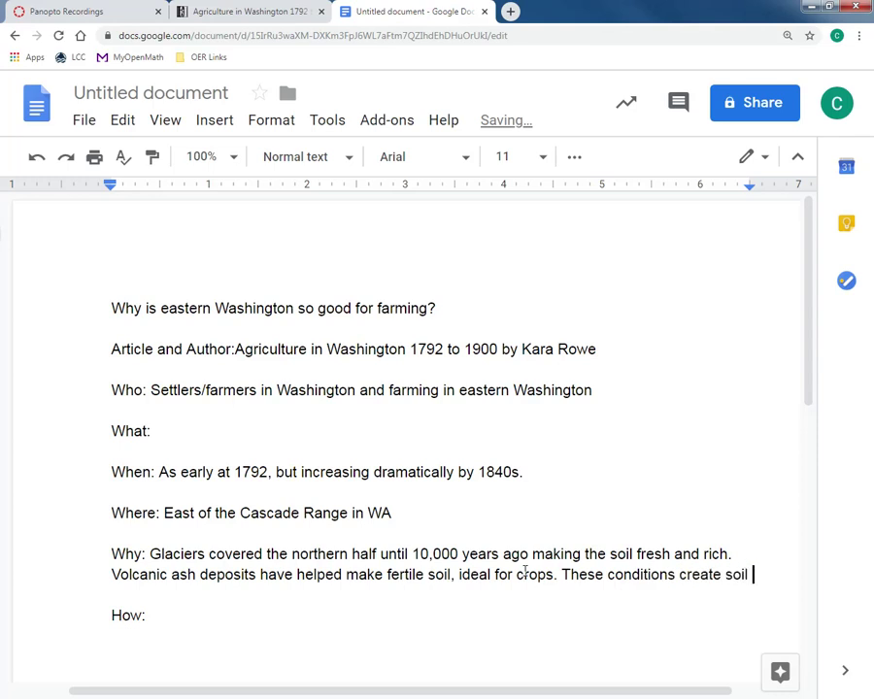
type("iveit")
key("BackSpace")
key("BackSpace")
key("BackSpace")
key("BackSpace")
key("BackSpace")
type("divserity")
key("BackSpace")
key("BackSpace")
key("BackSpace")
key("BackSpace")
key("BackSpace")
key("BackSpace")
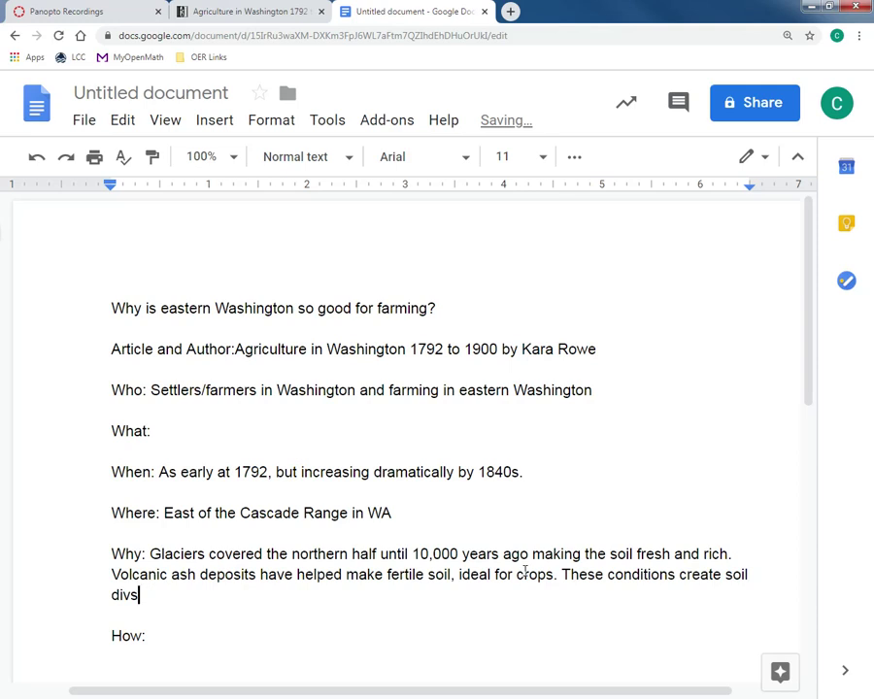
type("ersity and allow for ")
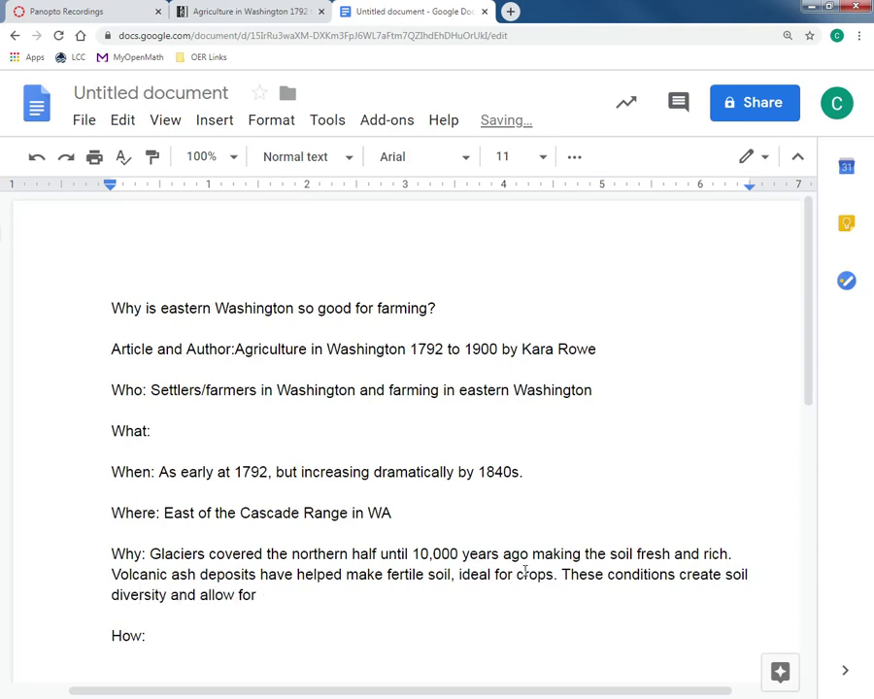
type("a large range of crops.")
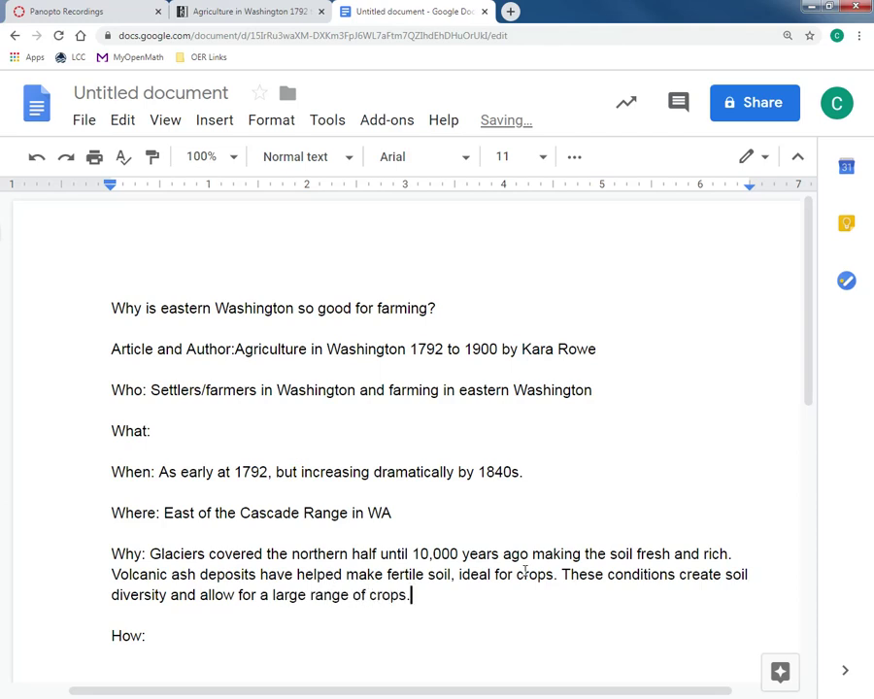
Check the article's opening paragraph and add "The flat topography makes farming techniques more suitable." to the Why answer
left_click(276, 14)
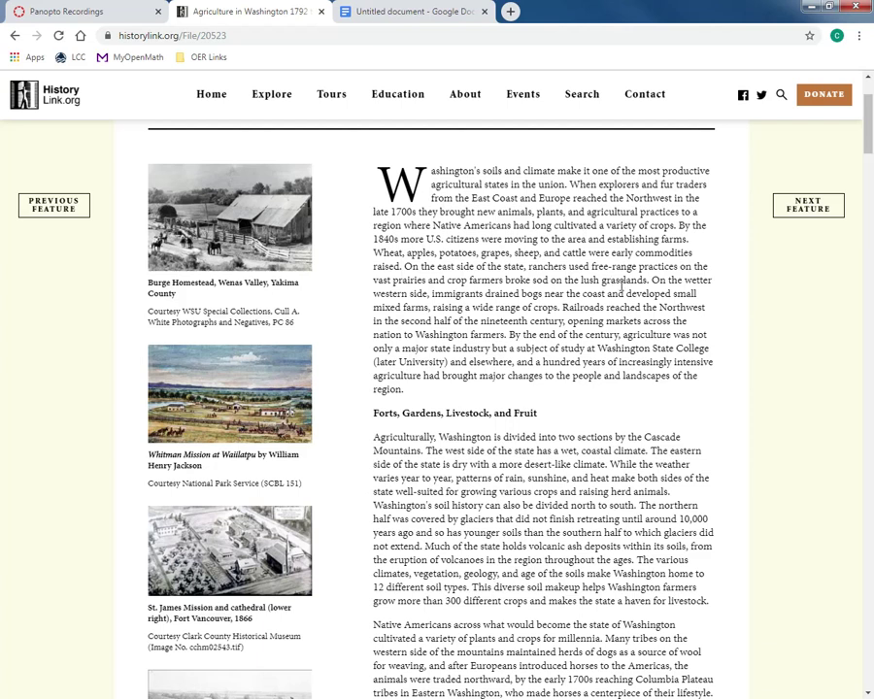
left_click(395, 13)
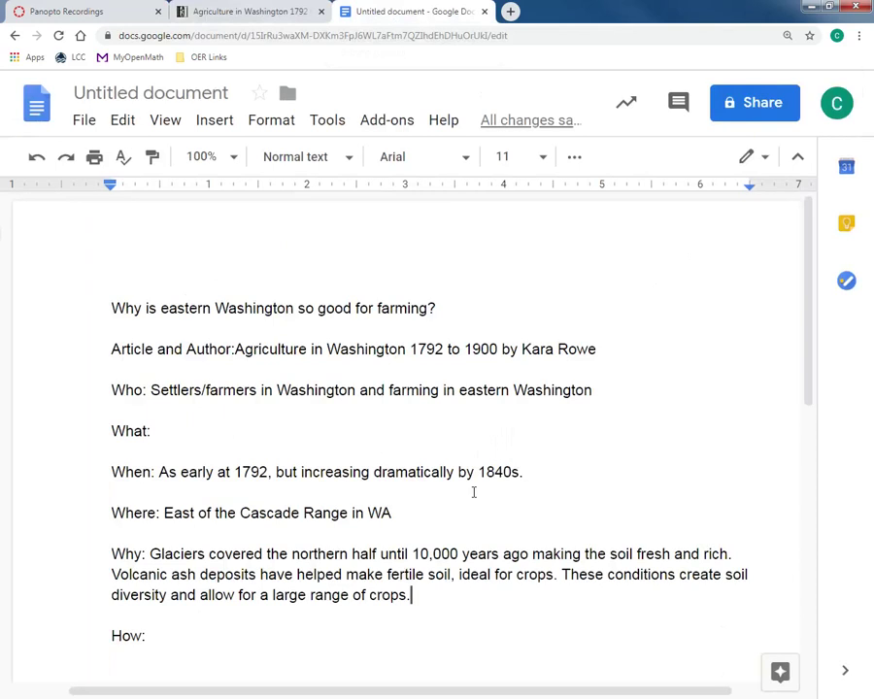
type("The f")
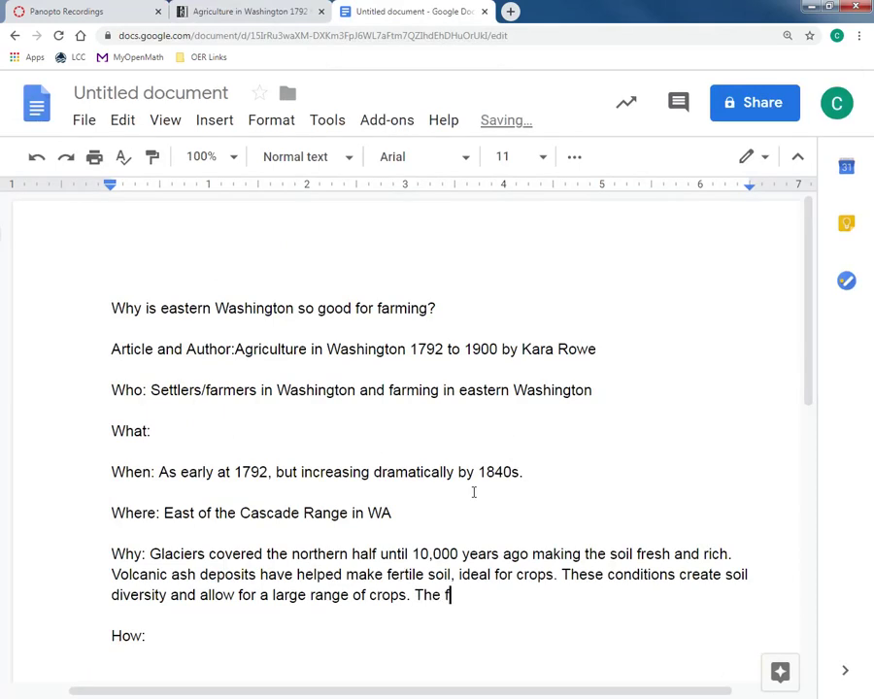
type("lat topograph")
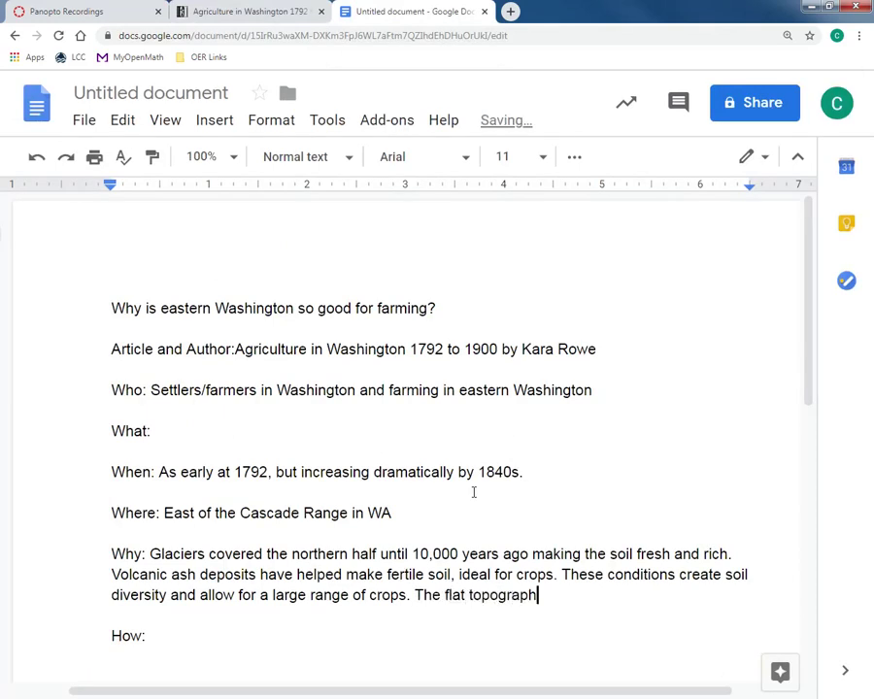
type("y makes f")
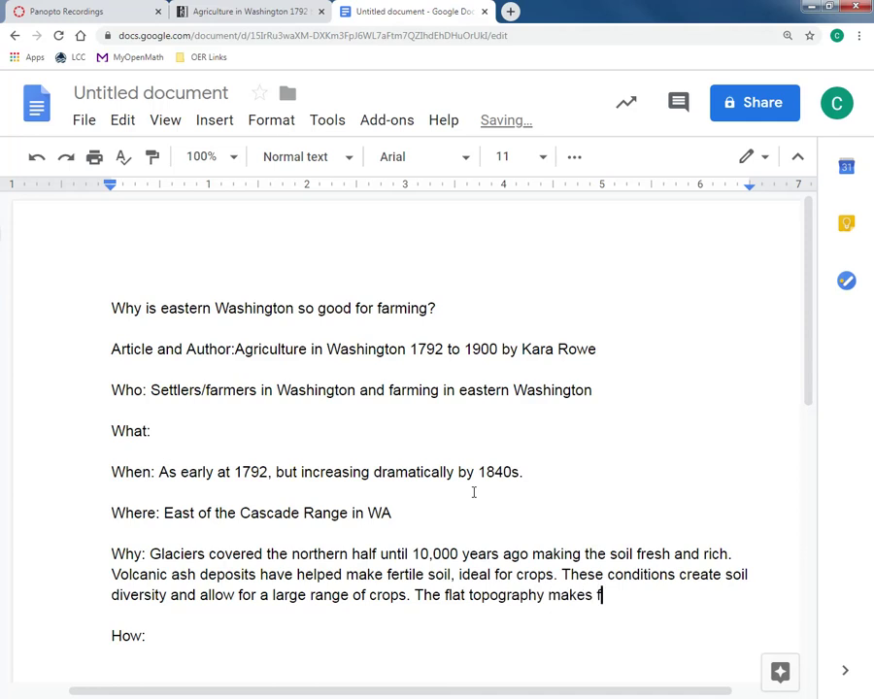
type("arming techniques more ")
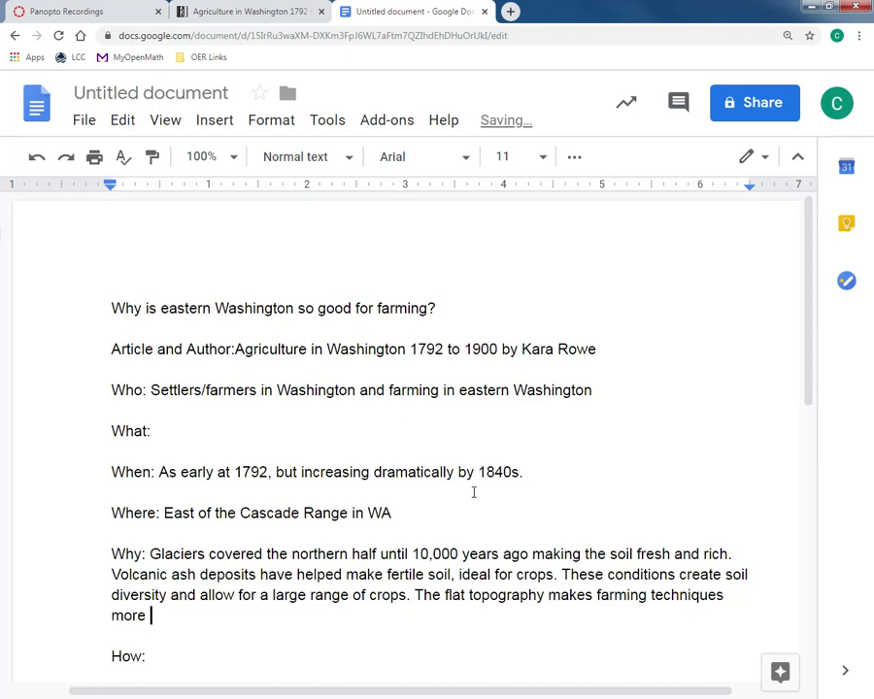
type("suitablel")
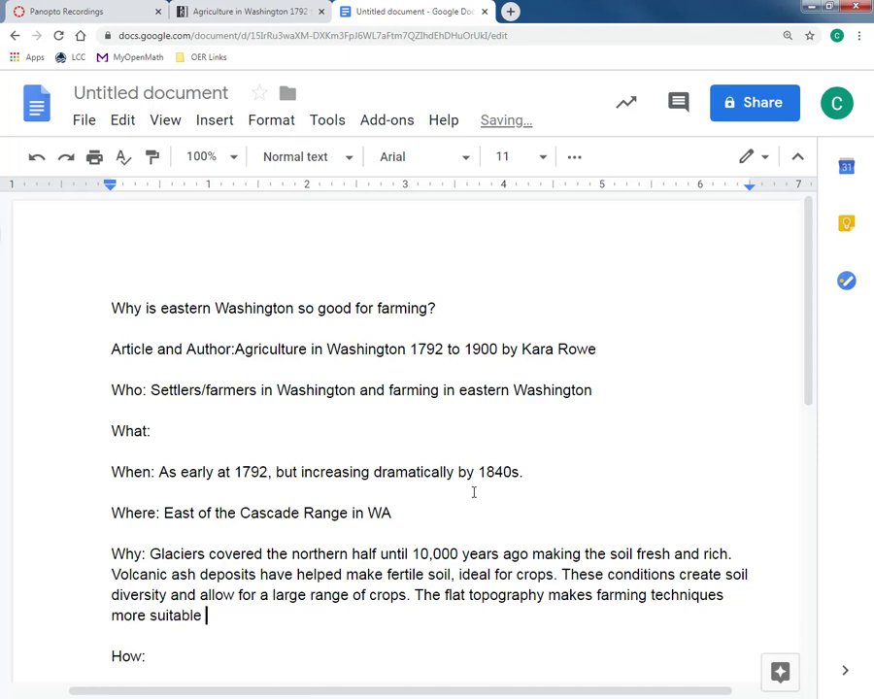
key("BackSpace")
type(". land")
End the topography sentence after "suitable" and start another in the Why answer with "Land can be tilled and"
key("BackSpace")
key("BackSpace")
key("BackSpace")
key("BackSpace")
key("BackSpace")
type("Land can be plowed")
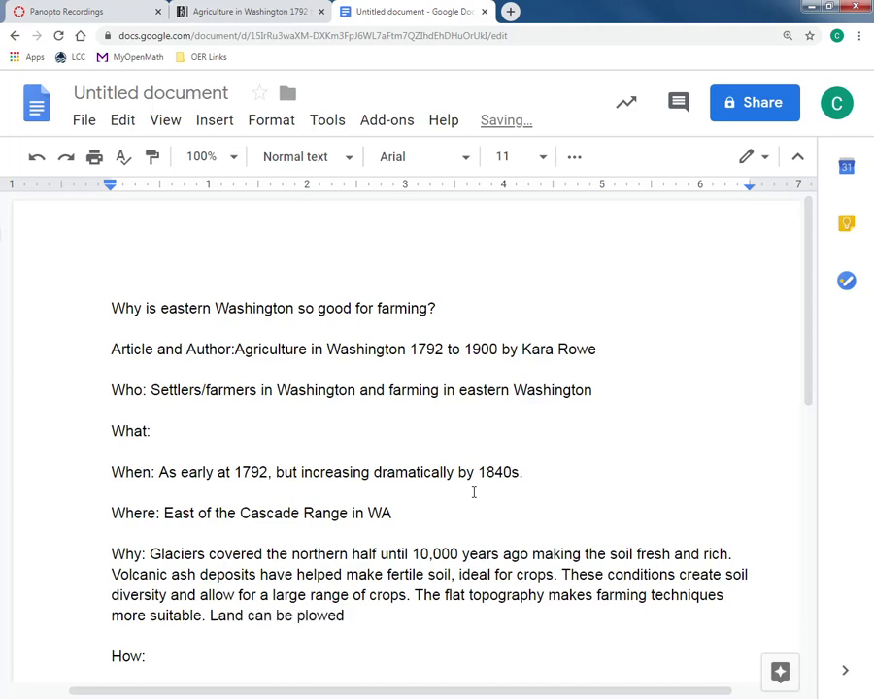
key("BackSpace")
key("BackSpace")
key("BackSpace")
key("BackSpace")
key("BackSpace")
key("BackSpace")
type("till")
type("4ed")
key("BackSpace")
key("BackSpace")
key("BackSpace")
type("ed and ")
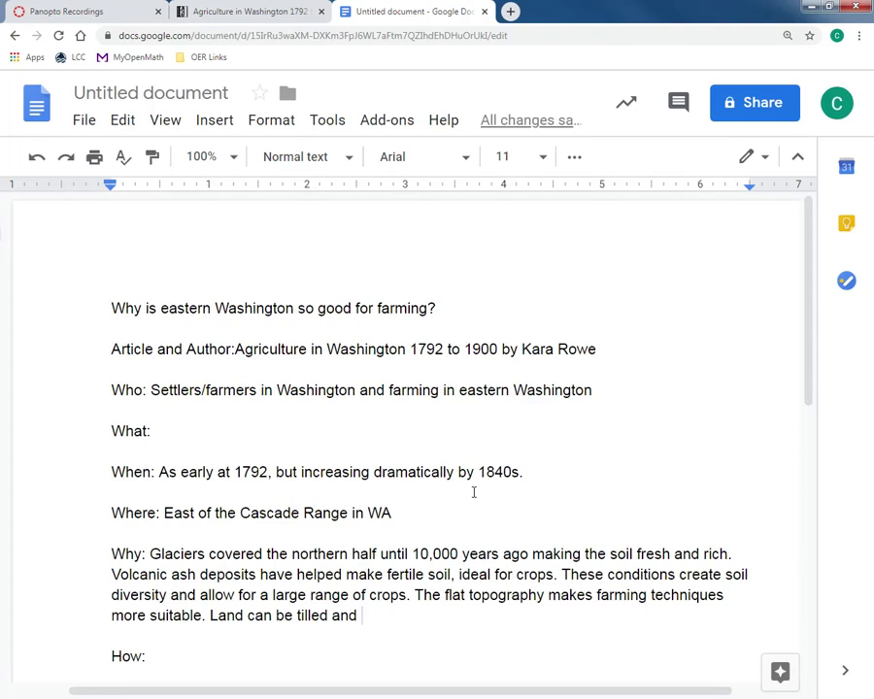
Finish the tilling sentence in the Why answer with "planted more easily than steep, forested terrain."
type("plant")
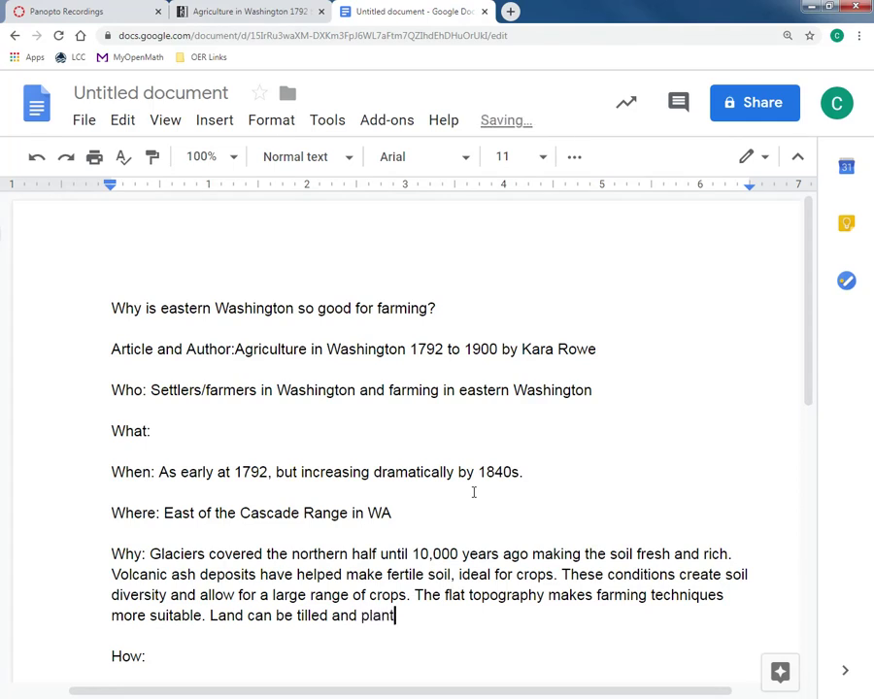
type("ed more easily that")
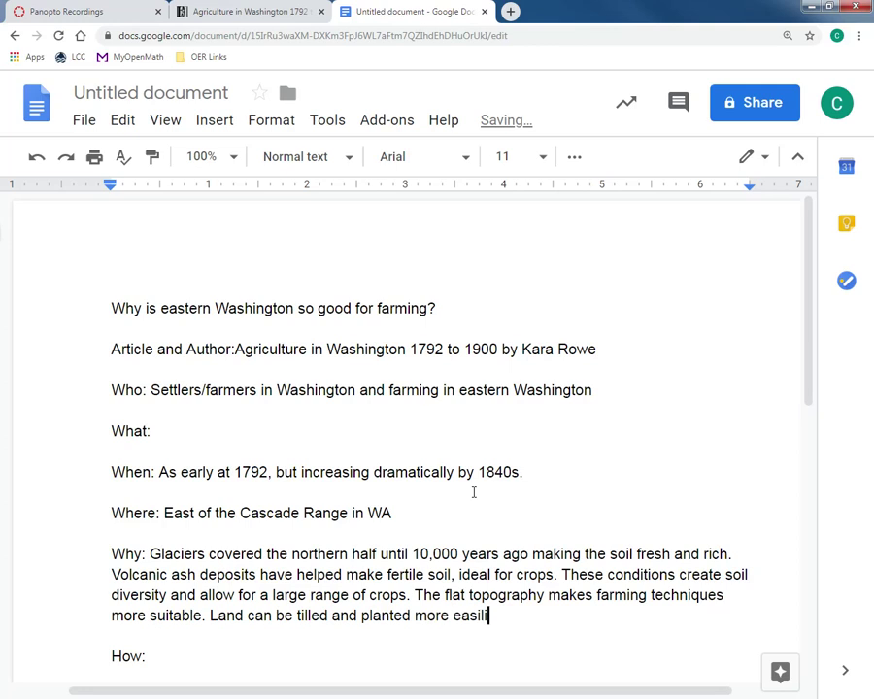
key("BackSpace")
key("BackSpace")
type("n steep, for")
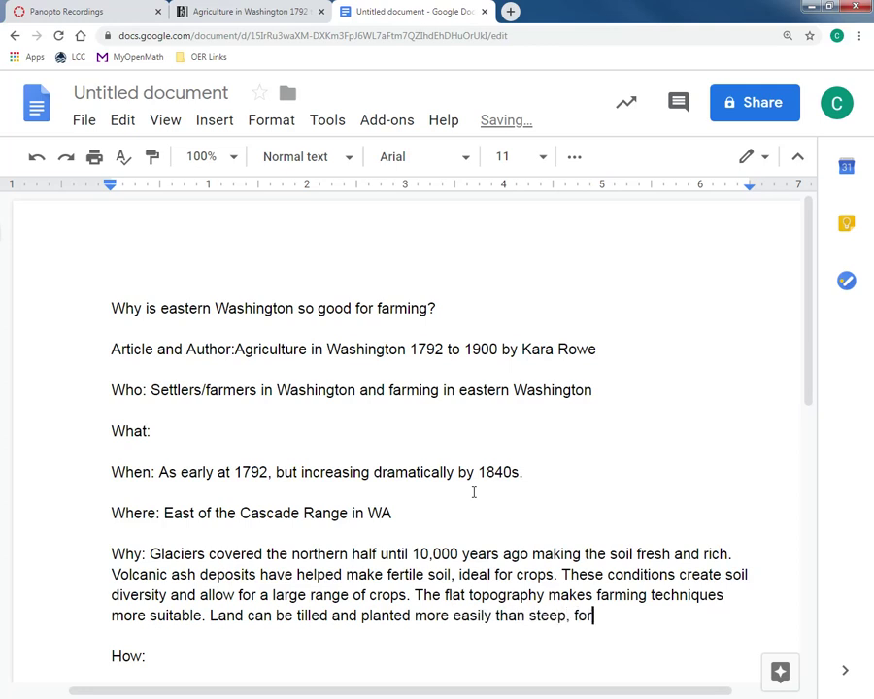
type("ested terrain.")
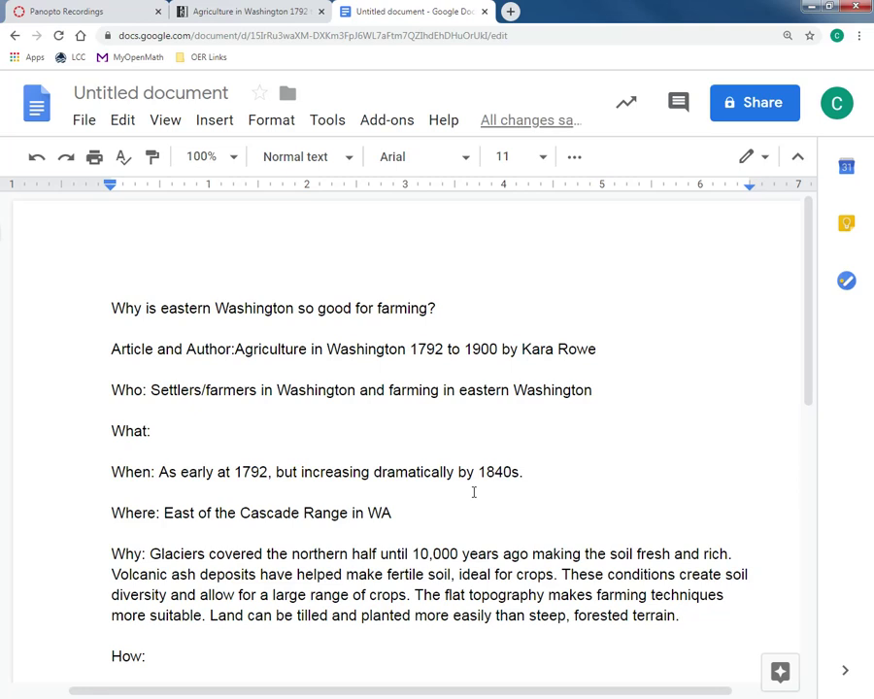
Start a new paragraph below the How line, separated by a blank line, with: The article “Agriculture in Washington
scroll(473, 492, "down", 1)
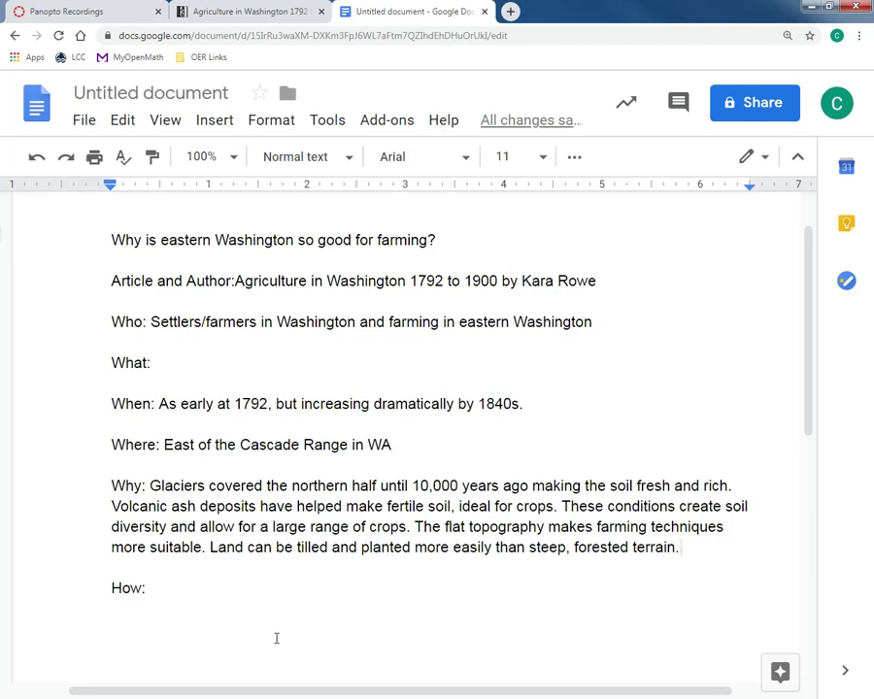
left_click(620, 625)
key("Return")
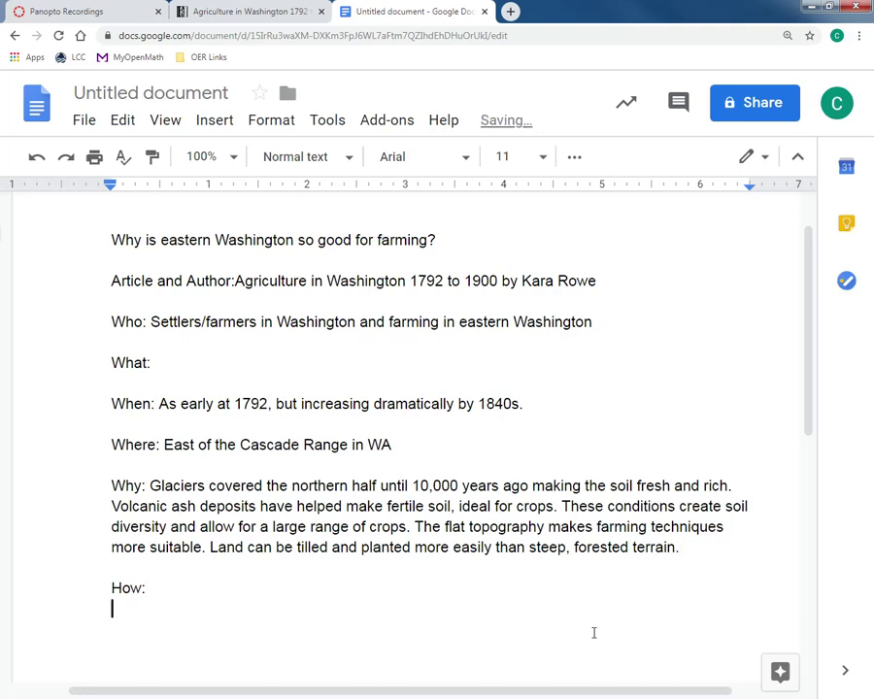
key("Return")
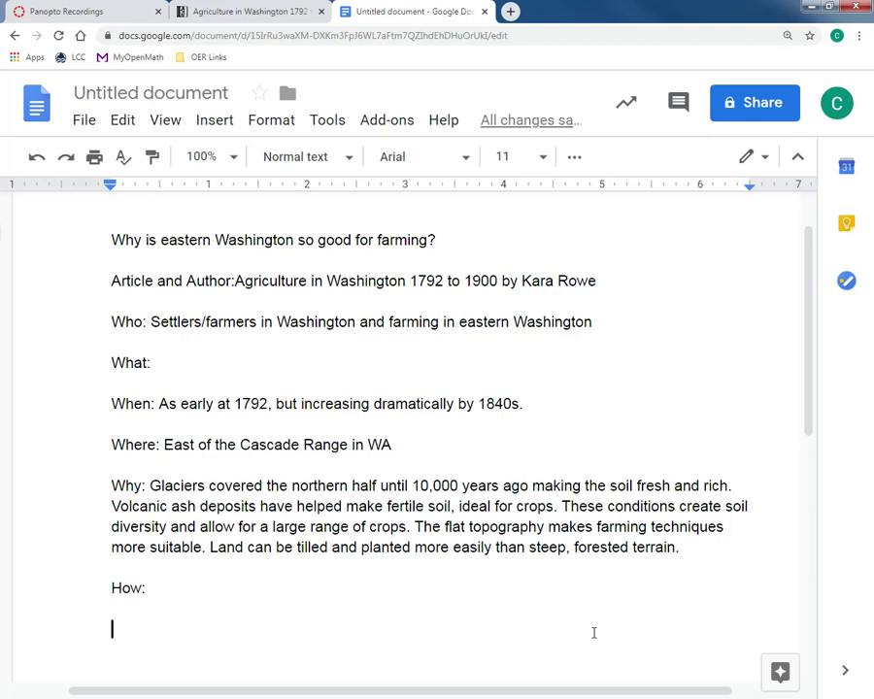
type("The art")
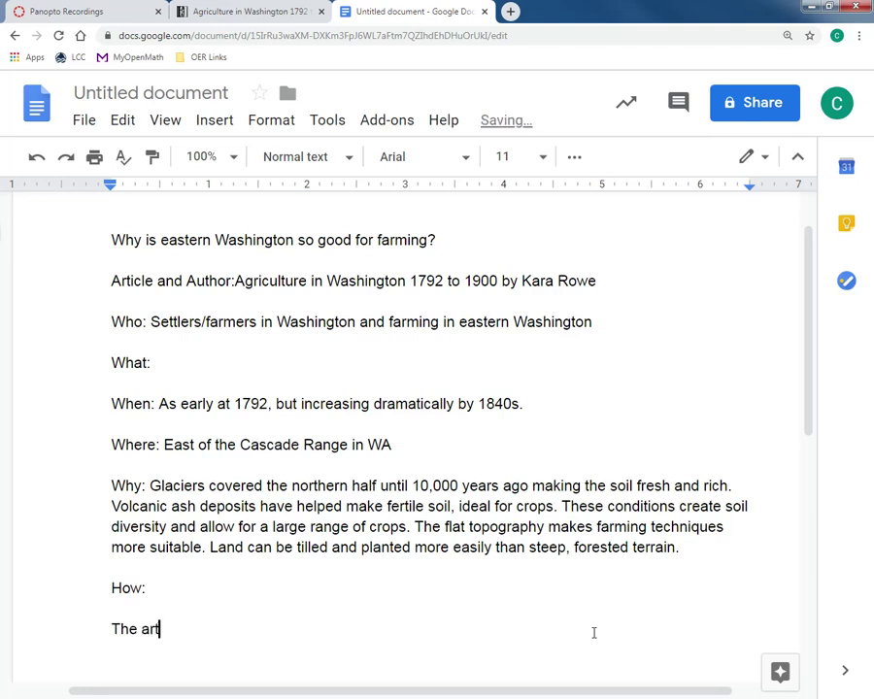
type("icle “Agricu")
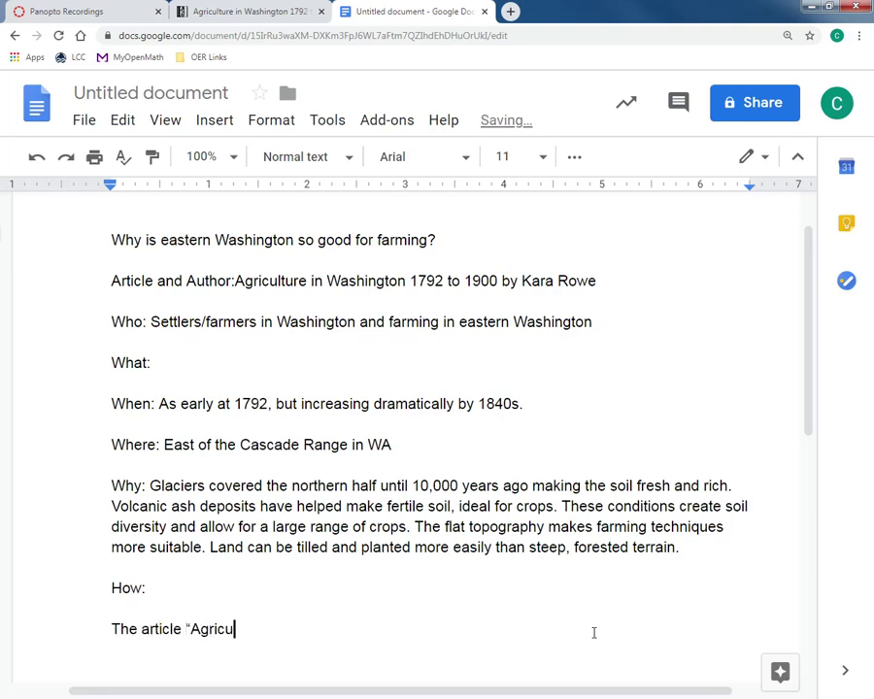
type("lture in WAsh")
key("BackSpace")
key("BackSpace")
key("BackSpace")
type("ashington")
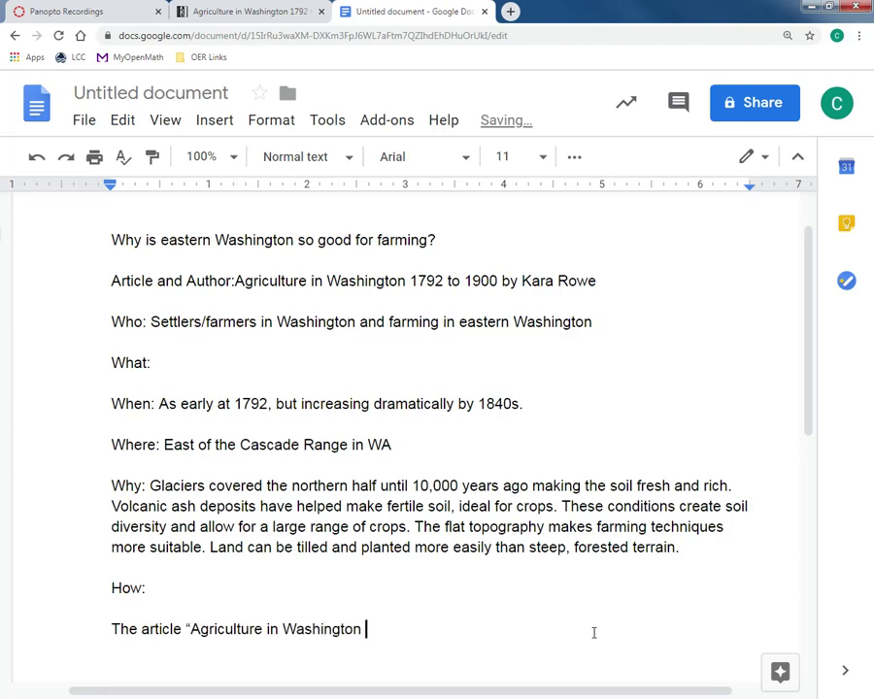
Complete the quoted article title with "1792 to 1900" and add "by" followed by the author's full name
type(" 1792 ot")
key("BackSpace")
key("BackSpace")
type("to ")
type("1900")
type("\" by Kara ")
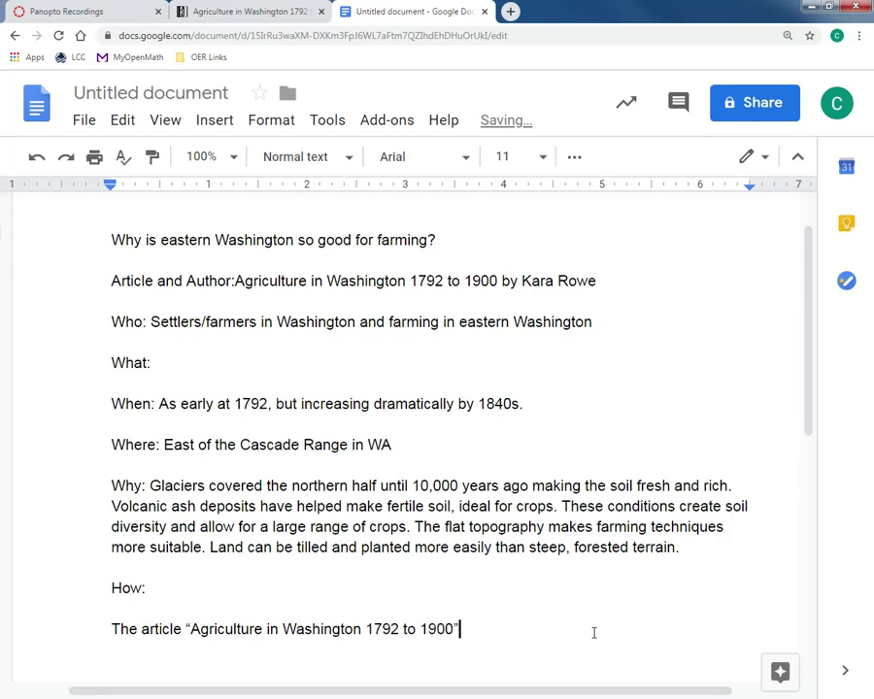
type("Row")
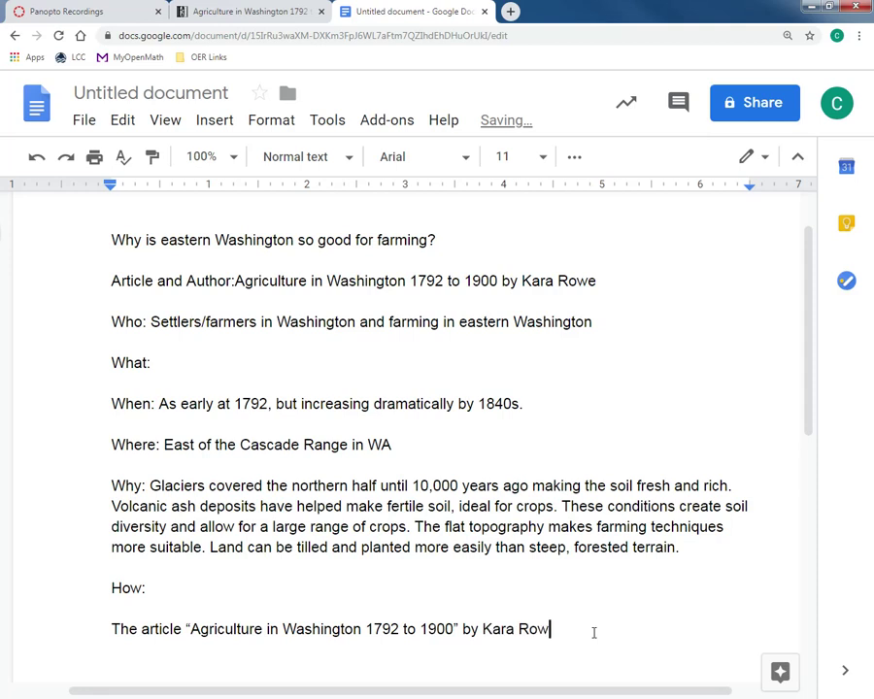
Finish the summary's opening sentence with "gives an overview of why eastern farming is so productive in Washington."
type("e gives a")
type("n ")
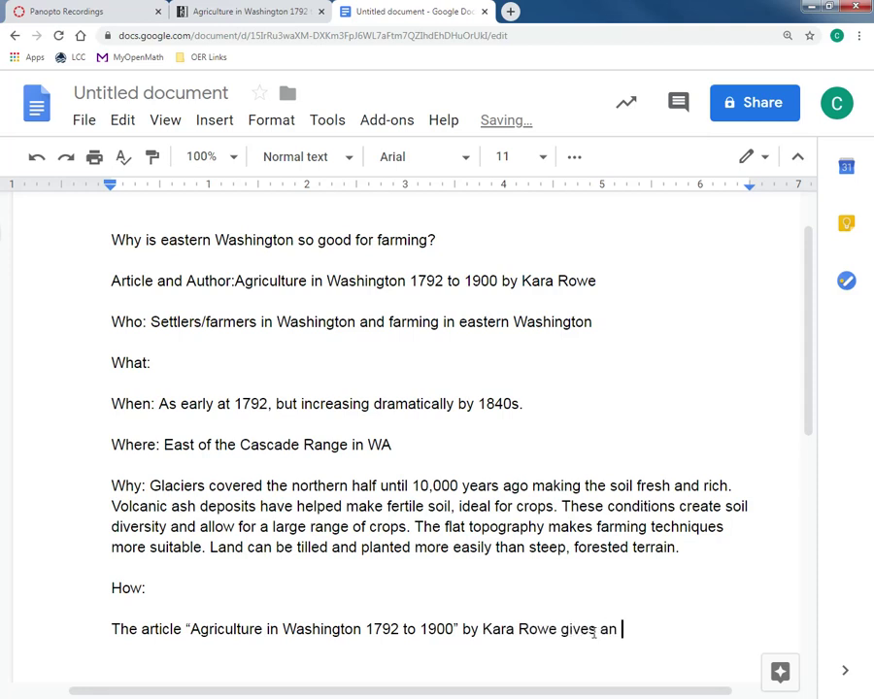
type("overview of w")
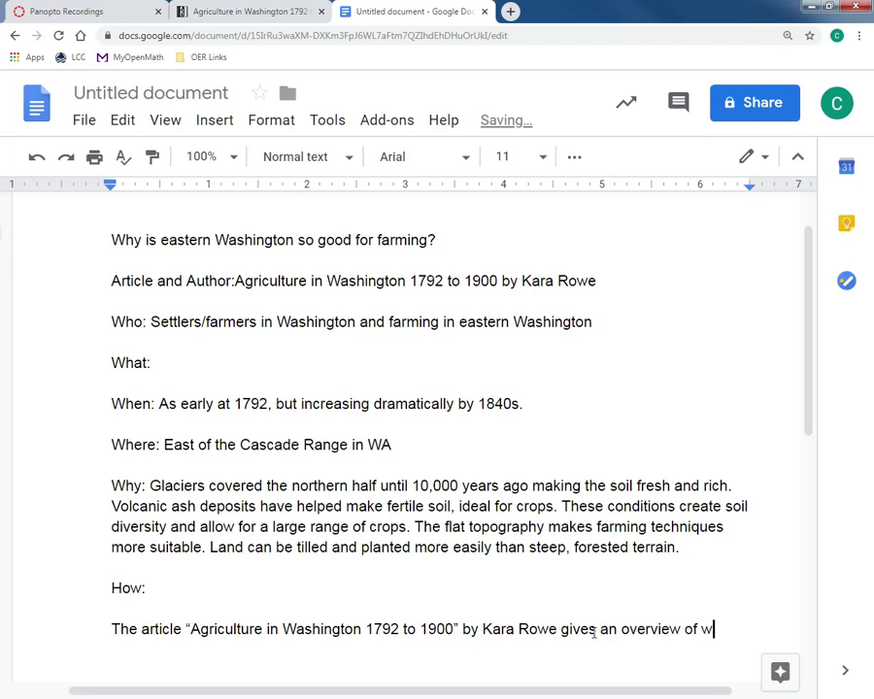
type("hy eastern")
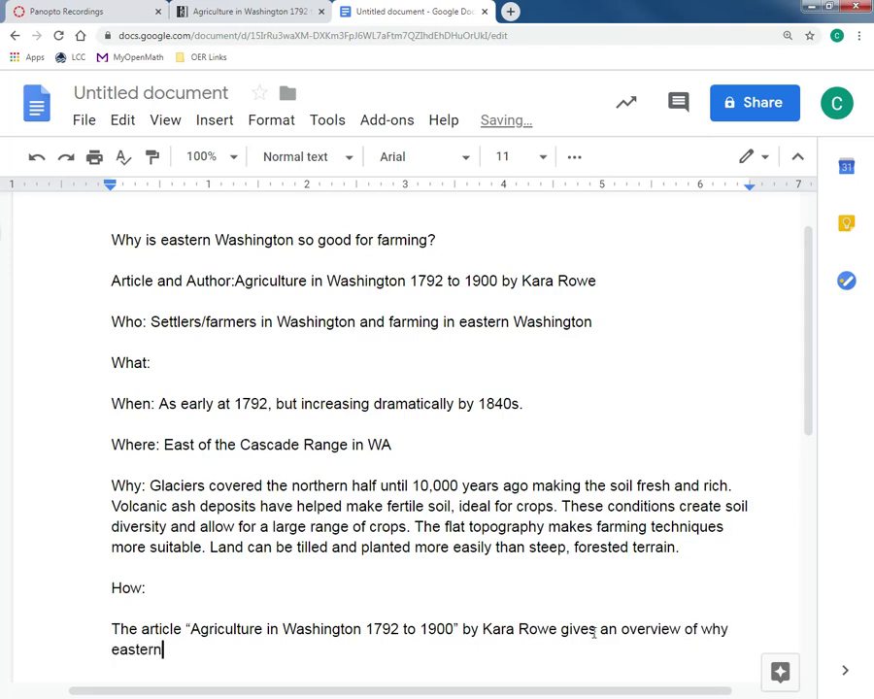
type(" farming is ")
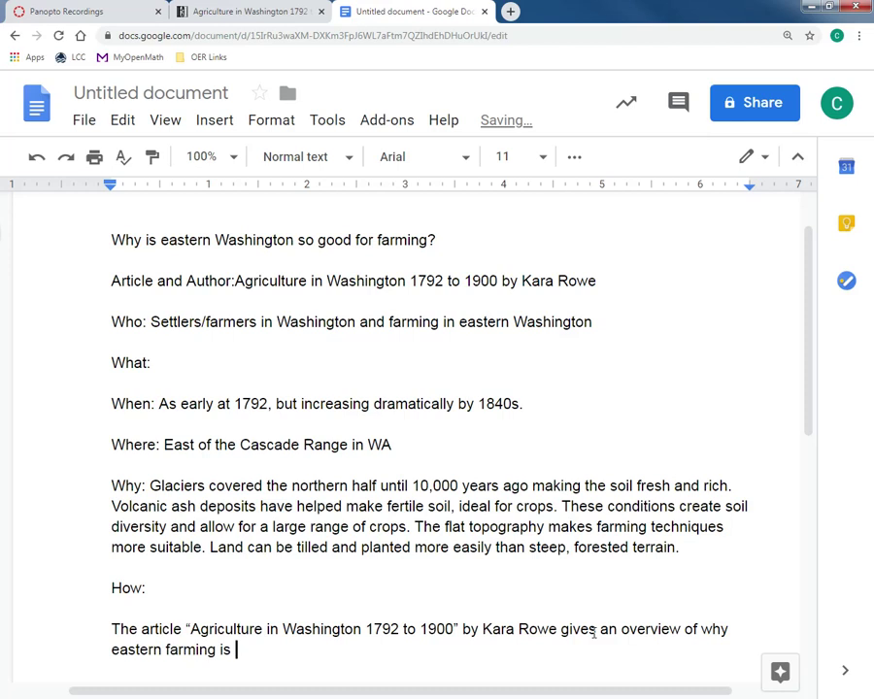
type("so productive ")
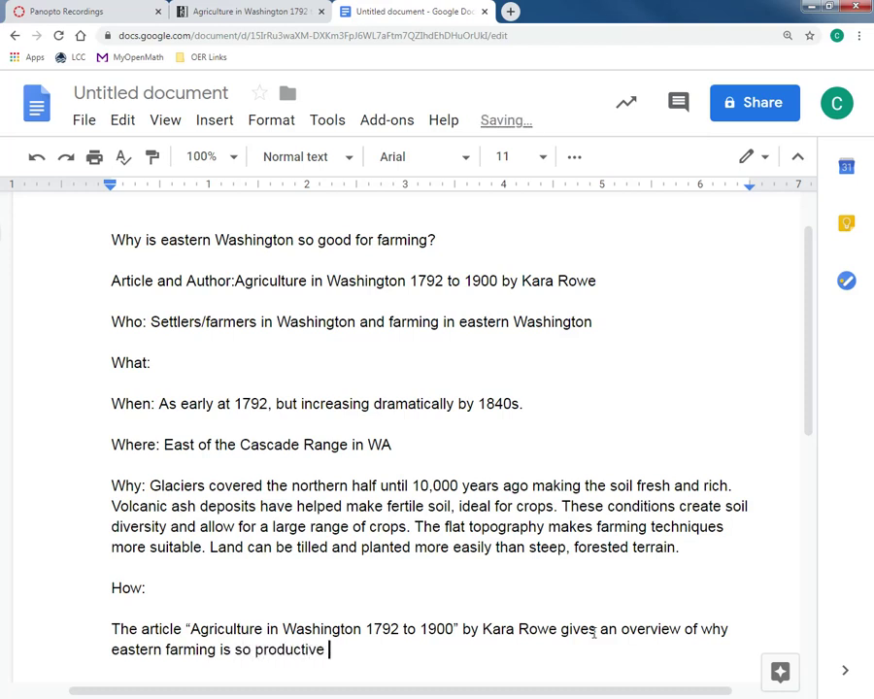
type("in Washington.")
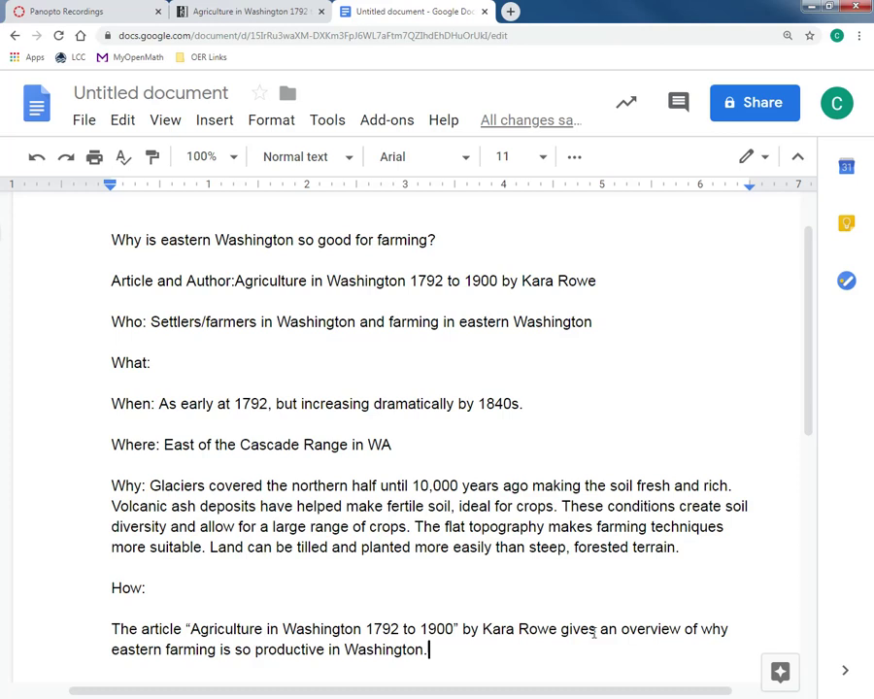
Continue the summary with "Settlers and modern farmers have been able to take advantage of the soil and terrain"
type("Settlers and mo")
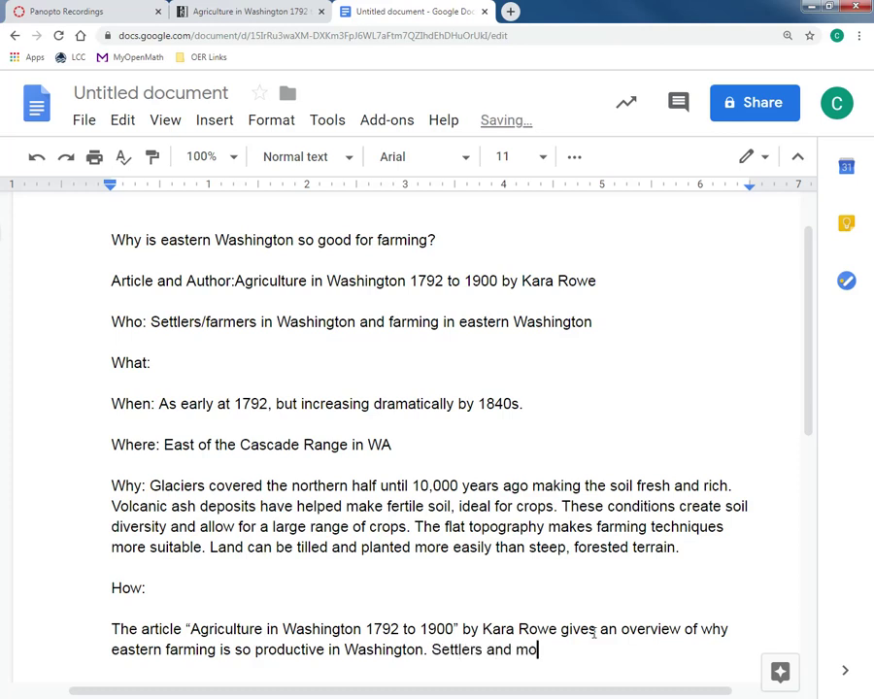
type("dern farms")
key("BackSpace")
type("ers have bee")
type("n able to take ad")
type("vantage of the so")
type("il and terrain ")
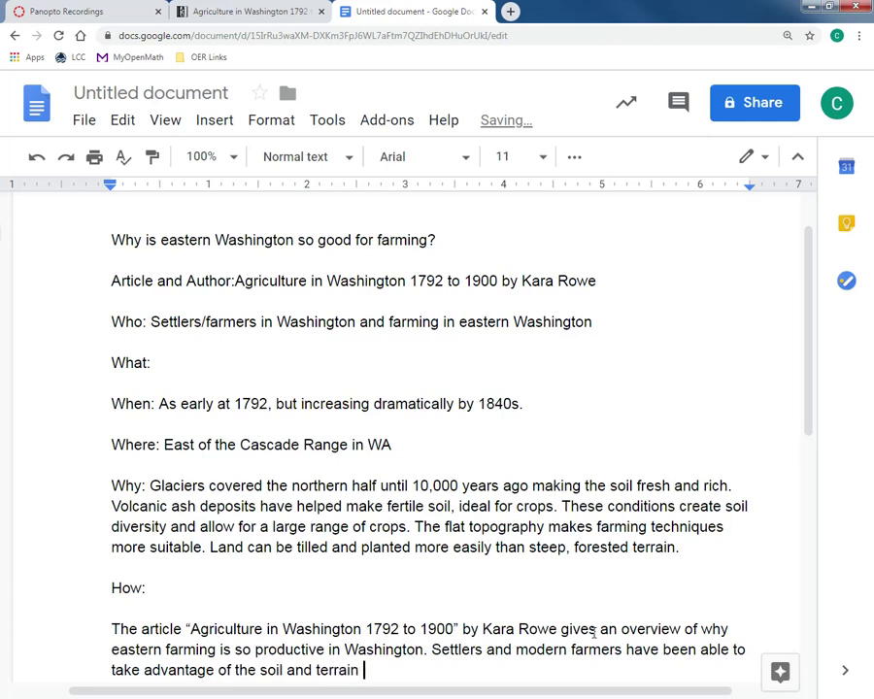
Finish the settlers and farmers sentence with "eastern Washington offers."
type("the easten")
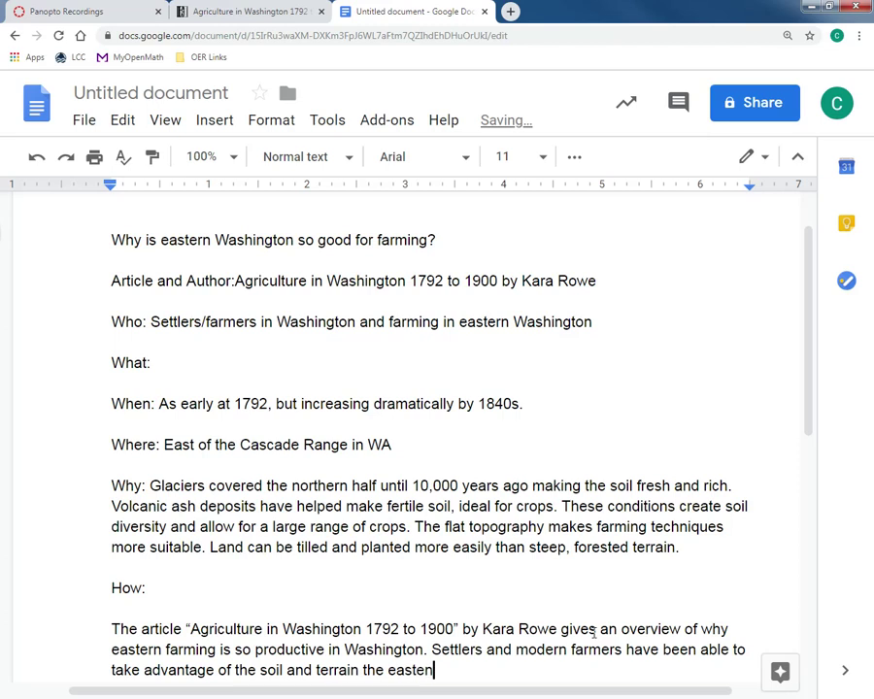
key("BackSpace")
key("BackSpace")
key("BackSpace")
key("BackSpace")
key("BackSpace")
key("BackSpace")
key("BackSpace")
key("BackSpace")
key("BackSpace")
key("BackSpace")
type("E")
key("BackSpace")
type("eastern ")
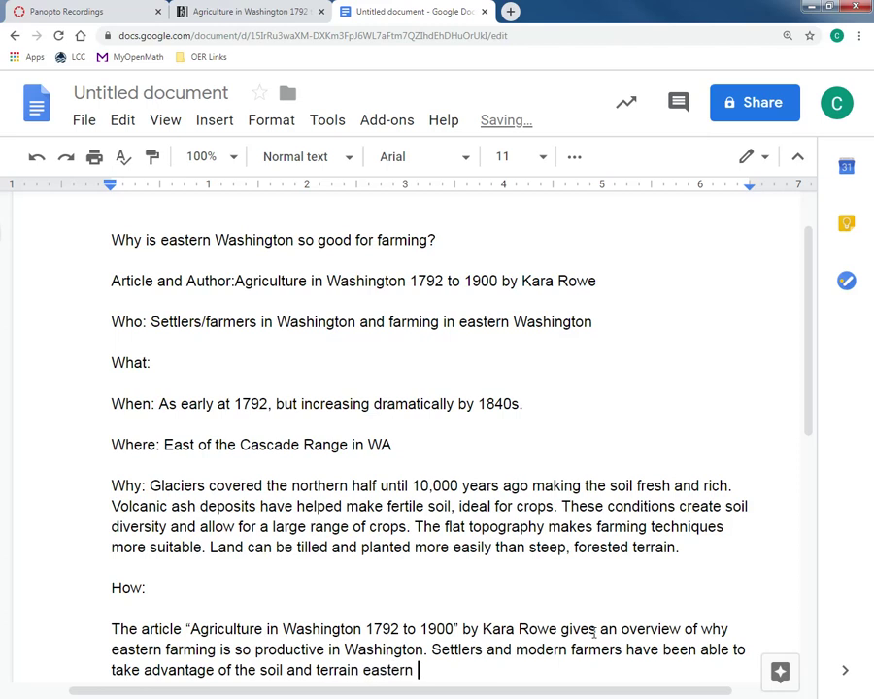
type("Washingotn")
key("BackSpace")
key("BackSpace")
key("BackSpace")
key("BackSpace")
type("ton offers. ")
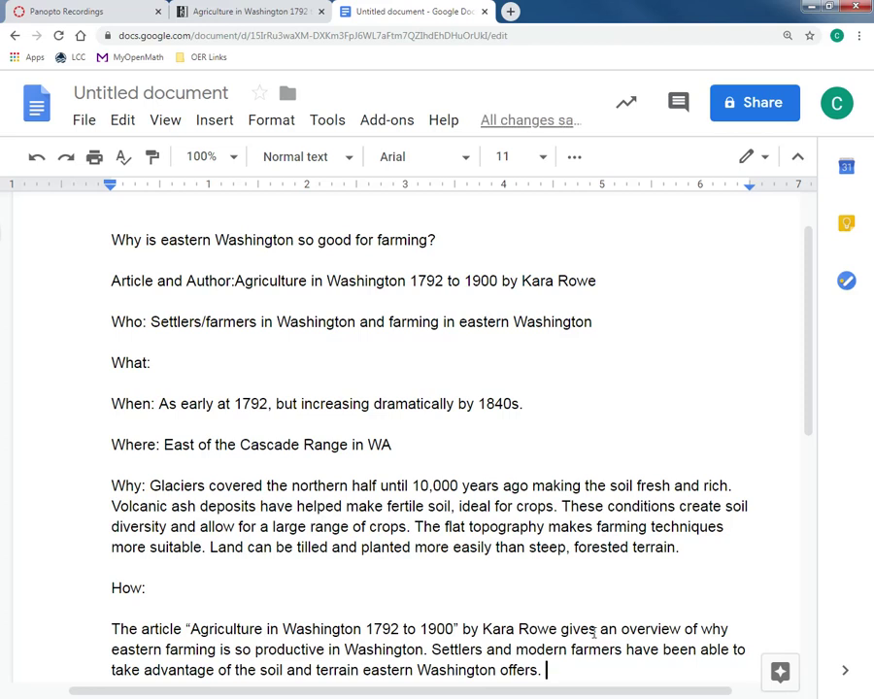
Add to the summary "The soil is fertile because glaciers kept the land protected until 10,000 years ago"
type("The ")
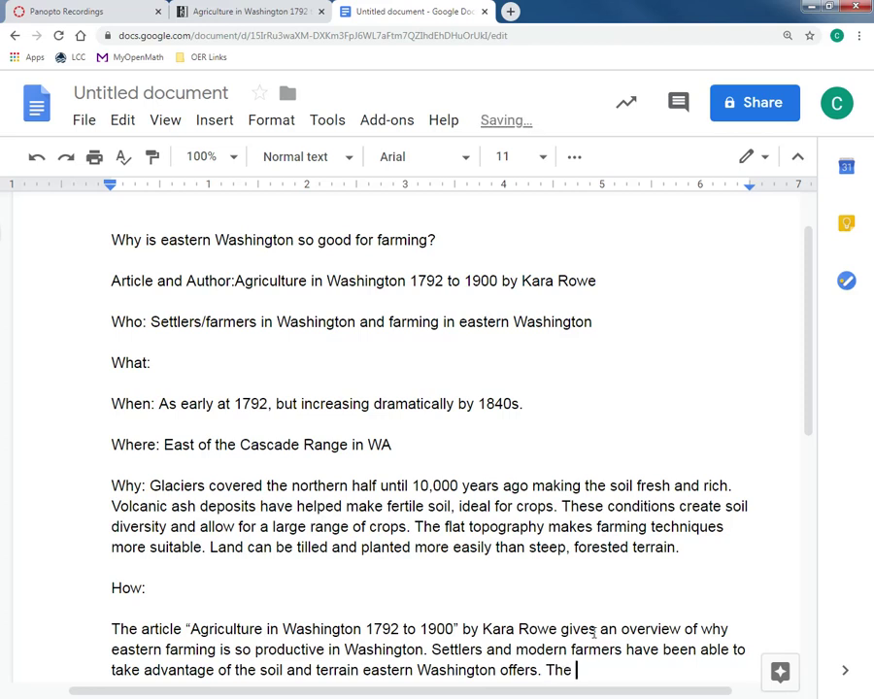
type("soil is ")
type("ver")
key("BackSpace")
key("BackSpace")
key("BackSpace")
type("fertile because ")
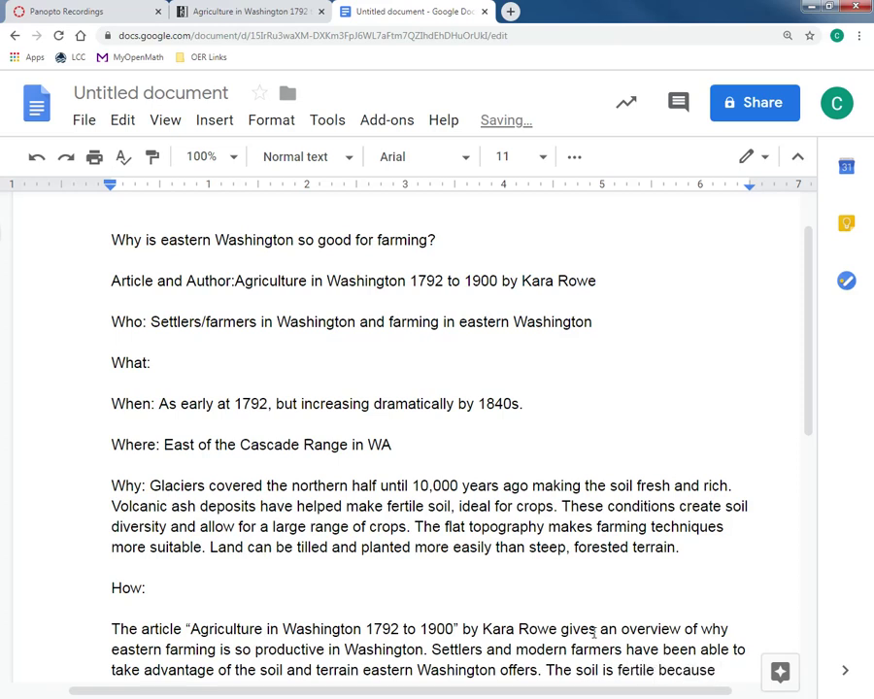
type("glaciers")
type("kept the land propt")
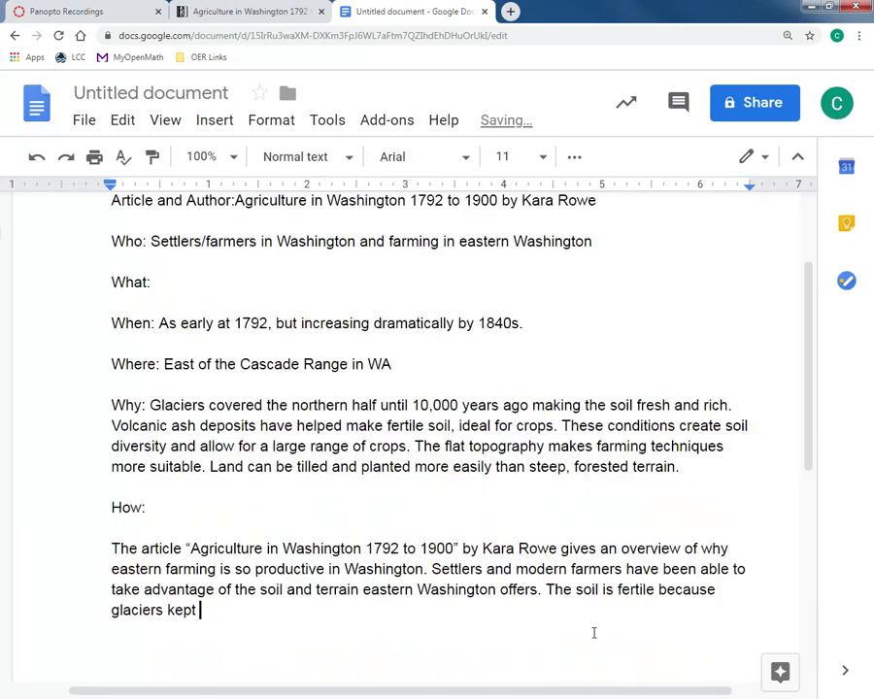
key("BackSpace")
key("BackSpace")
type("the land protected un")
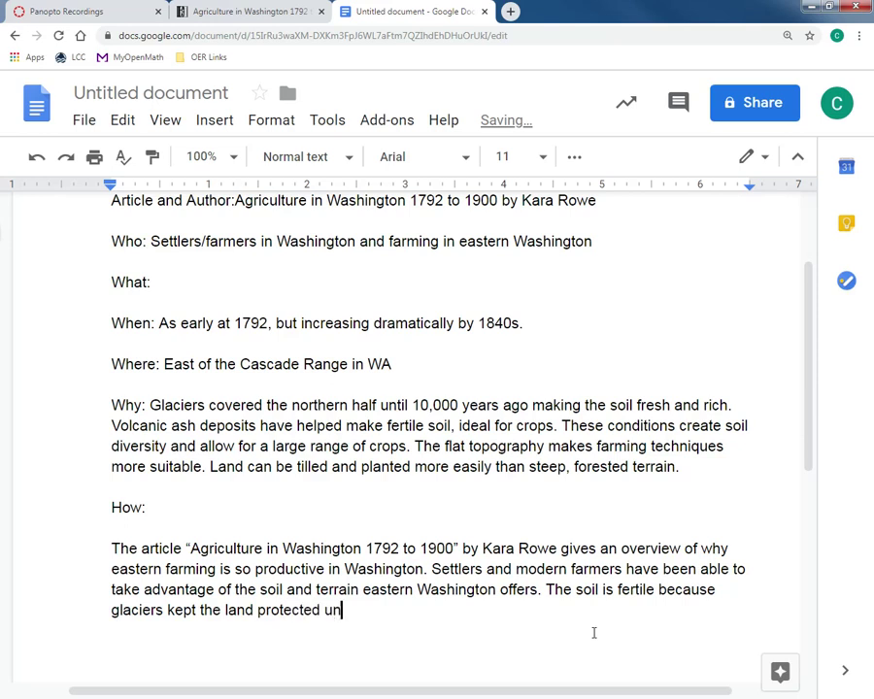
type("til 10,000 years ago")
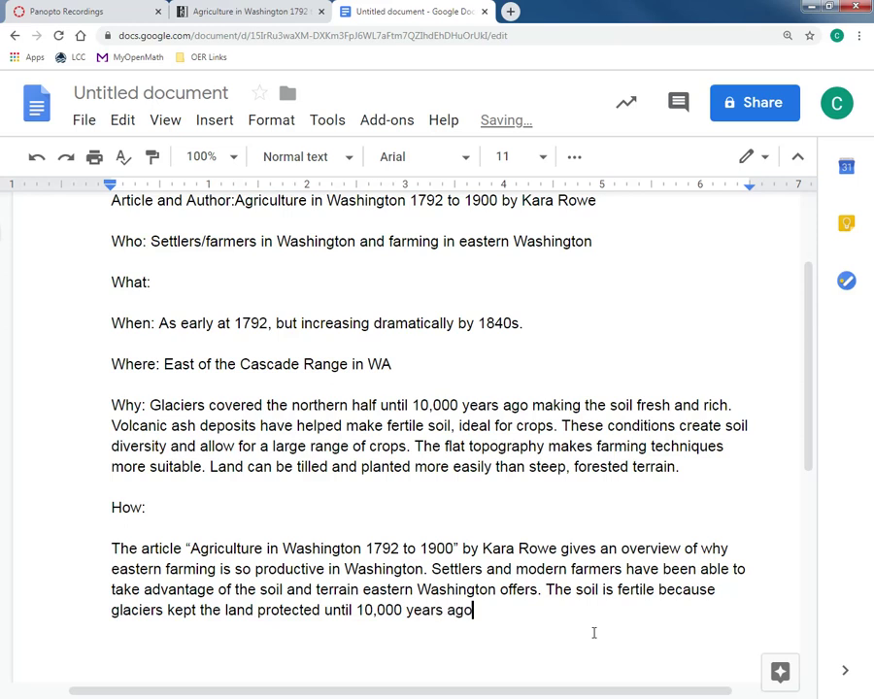
End the glacier sentence and add "Additionally, volcanic deposits provided the soil with rich minerals used by crops." to the summary
type(". Additionally, ")
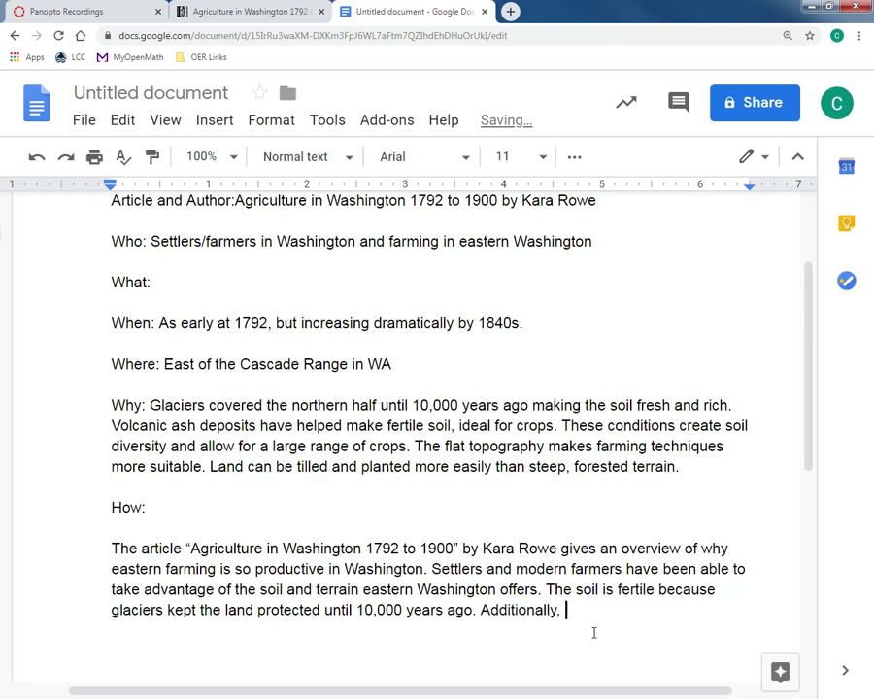
type("volcanic deposits ")
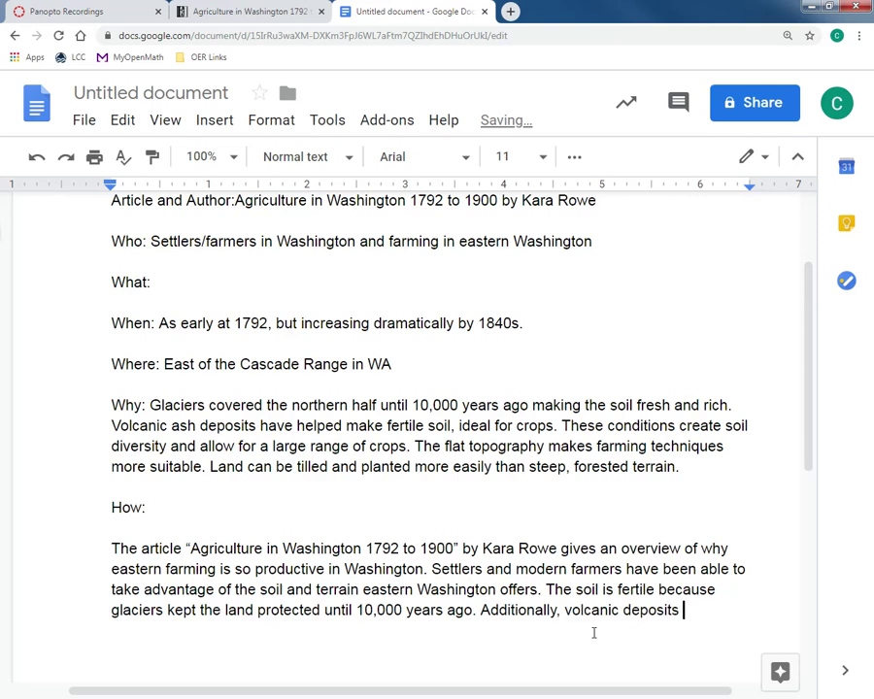
type("provided the soil with ")
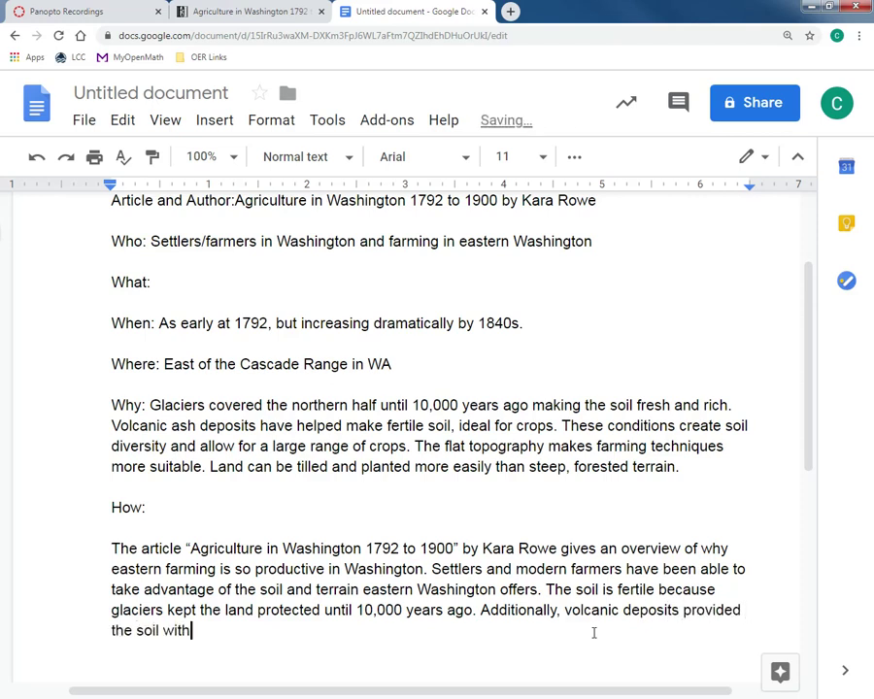
type("rich minerals ")
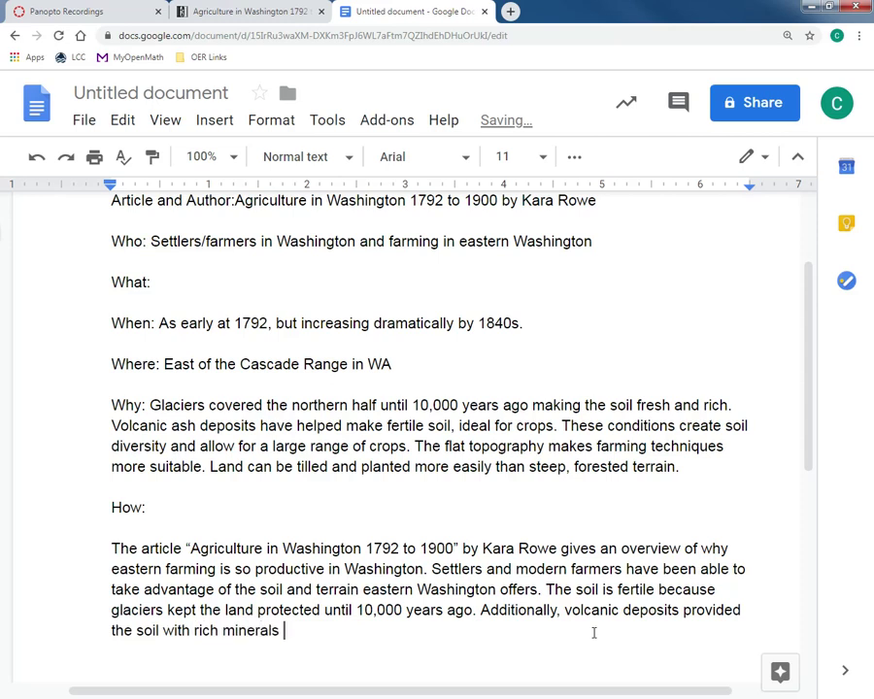
type("used by crop")
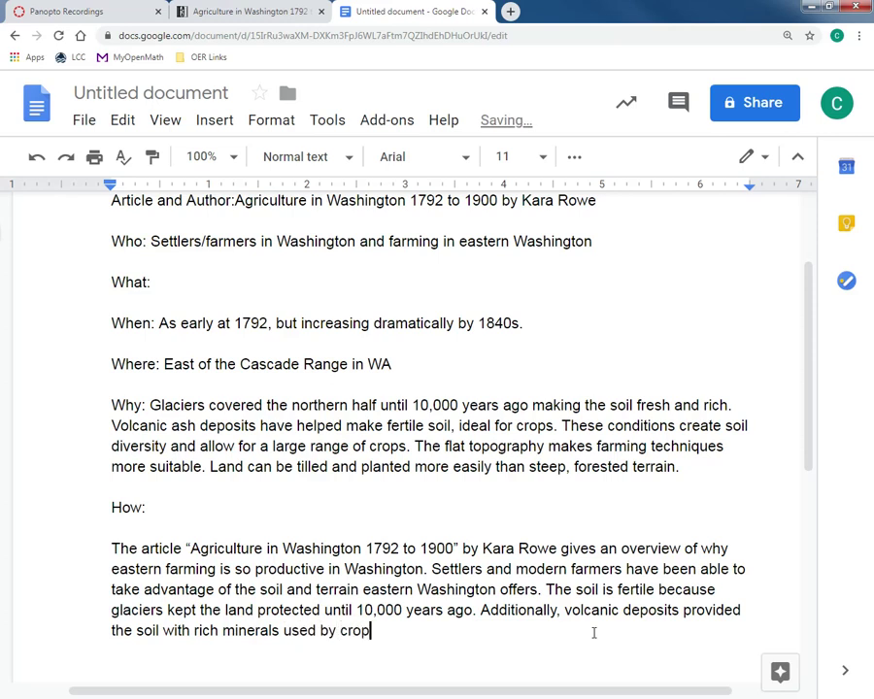
type("s.")
Replace "used by" with "needed for lush" before "crops" in the volcanic deposits sentence
double_click(302, 631)
type("needed for")
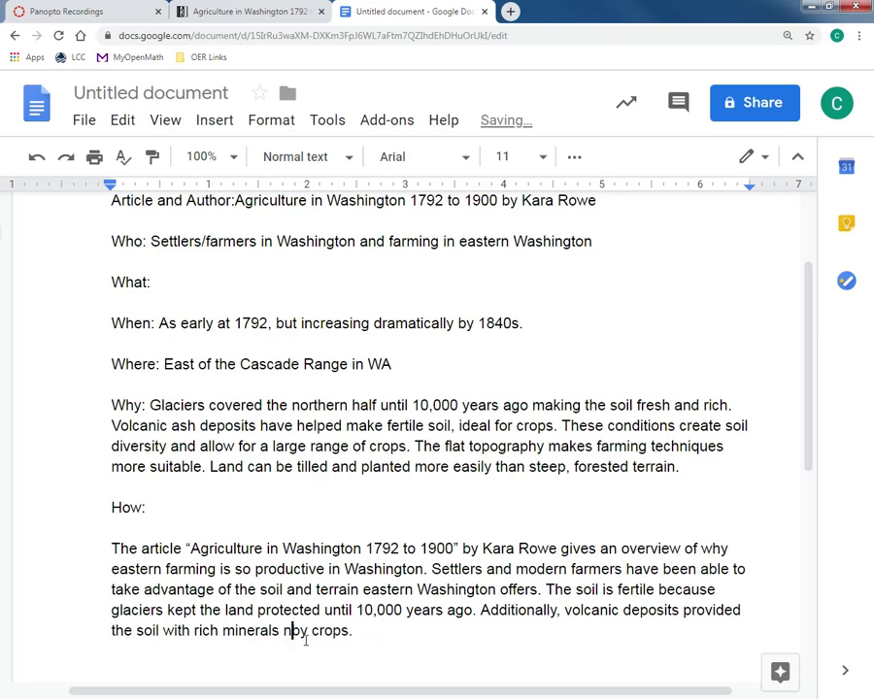
key("shift+Right")
key("shift+Right")
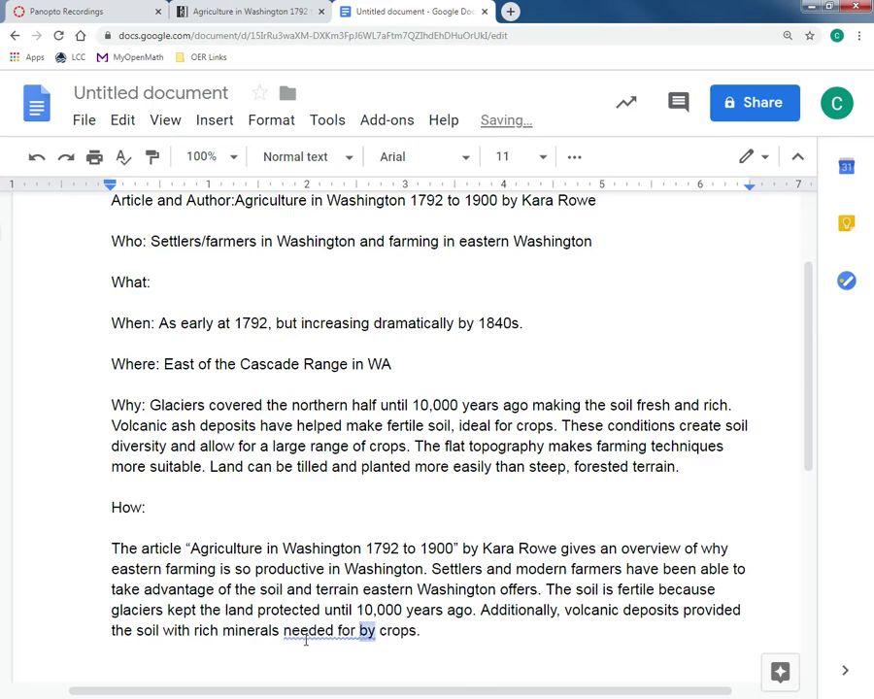
type("lush")
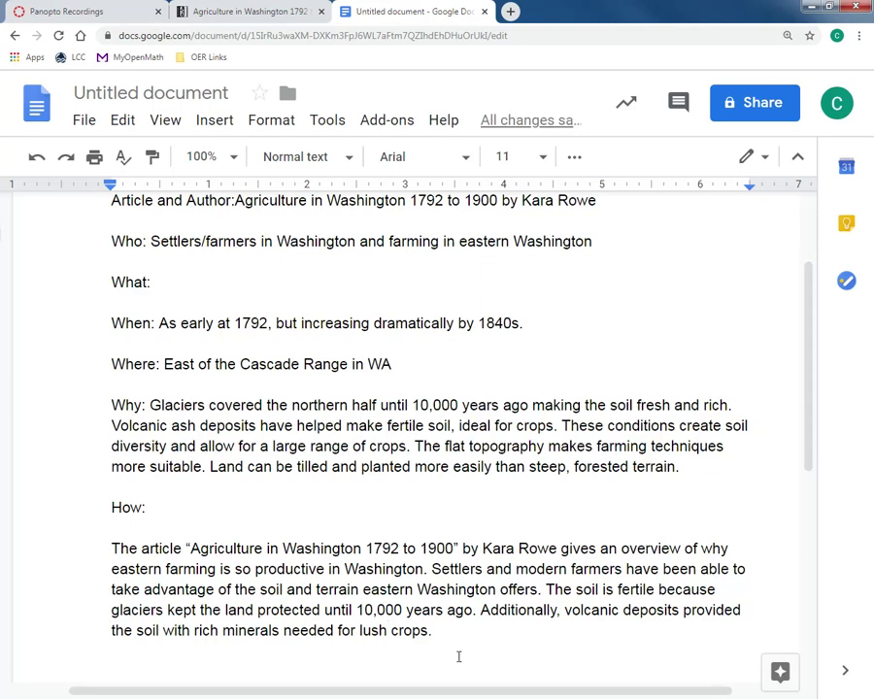
Start a new sentence at the end of the summary with "The diverse soil conditions allows for the"
left_click(461, 632)
type("The")
type("dive")
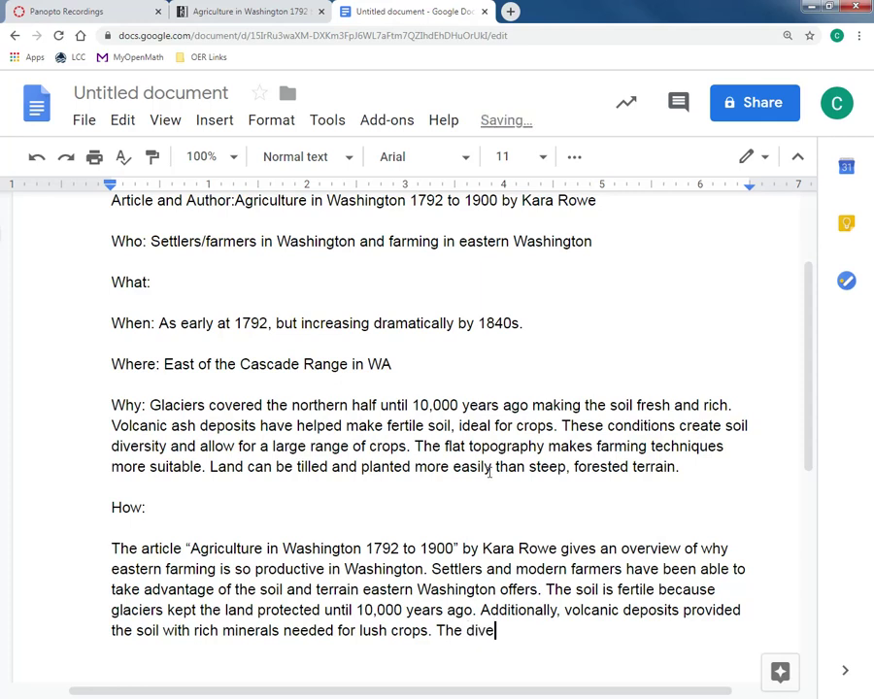
type("rse soil conditions all")
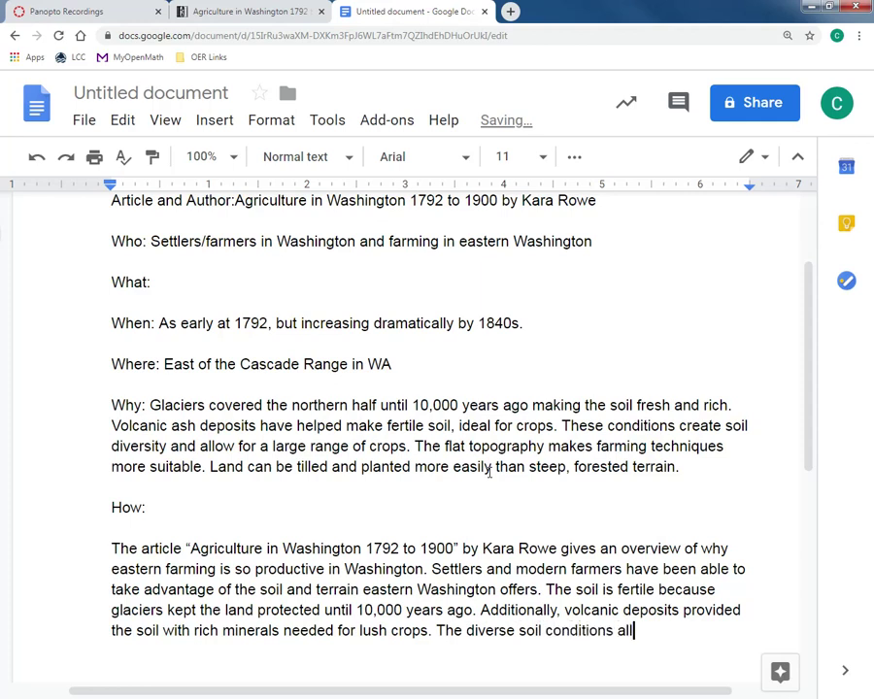
type("ows for the ")
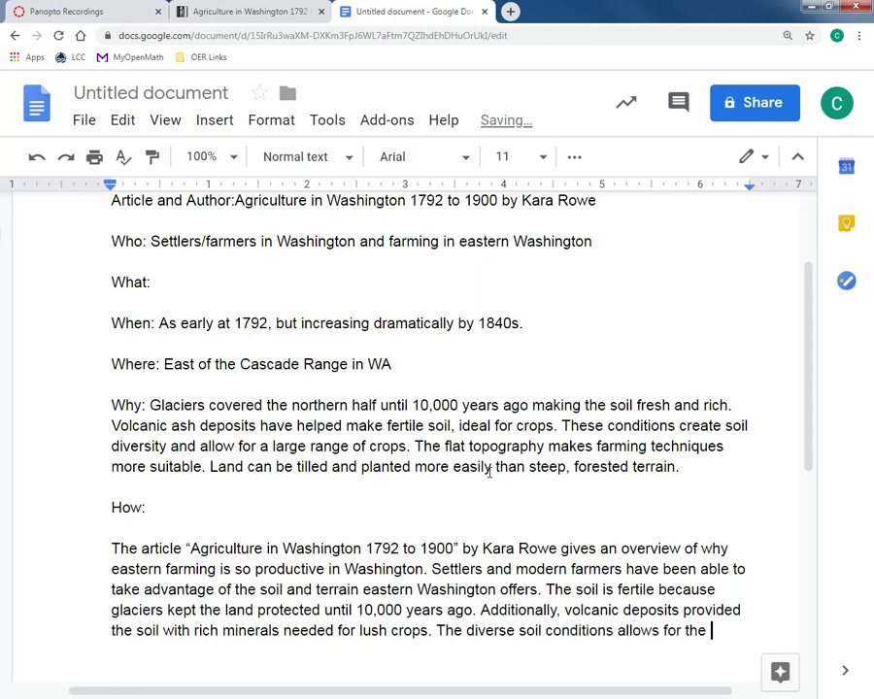
Finish the soil conditions sentence with "hundreds of crops grown in the state."
type("dun")
key("BackSpace")
key("BackSpace")
key("BackSpace")
type("hundreds of")
key("BackSpace")
key("BackSpace")
key("BackSpace")
key("BackSpace")
type("s of crops ")
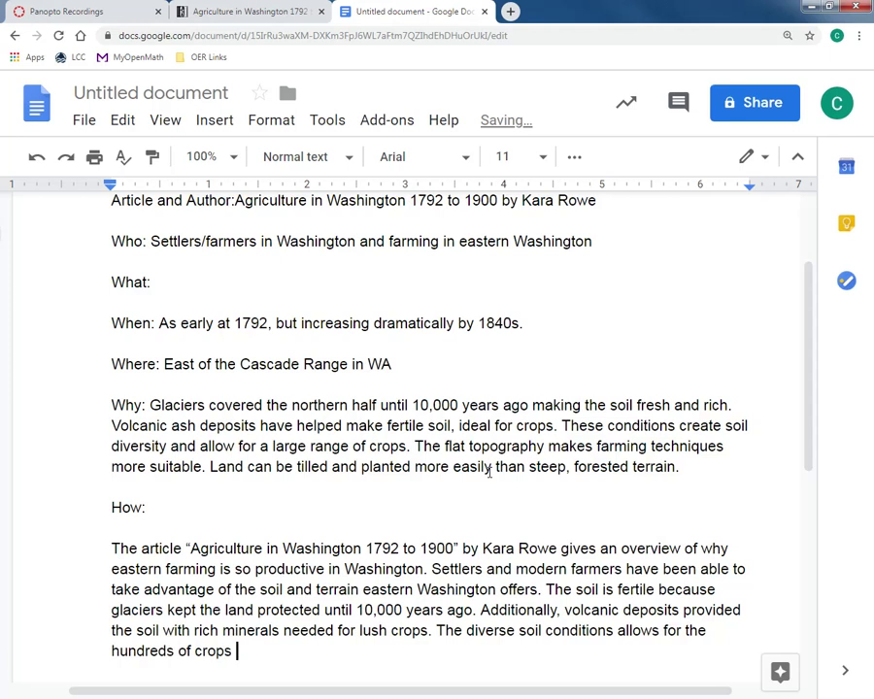
type("grown in the s")
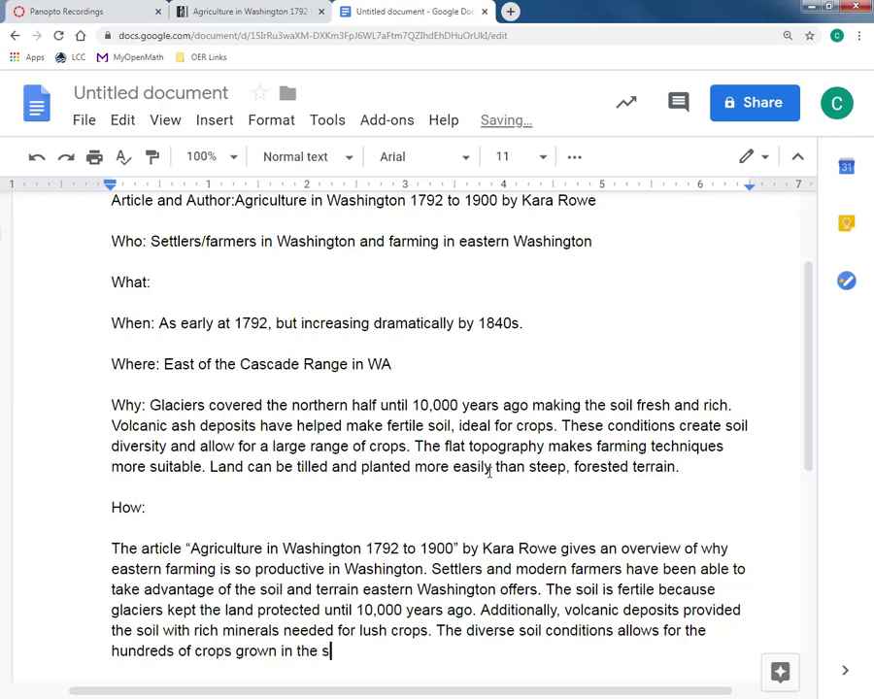
type("tate.")
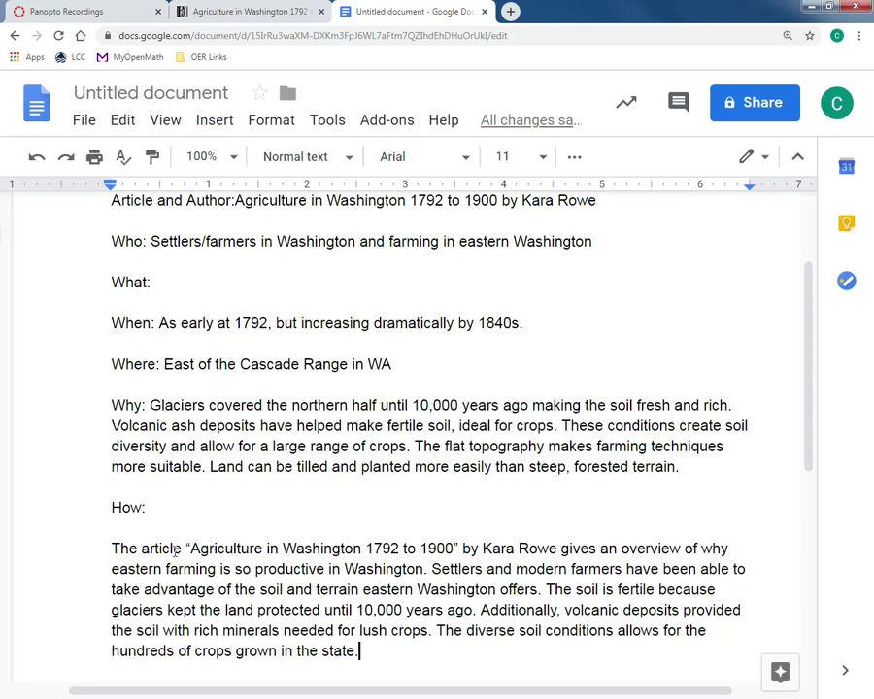
Switch to the HistoryLink article and look over its passages on Washington's soils and early farming
left_click(248, 11)
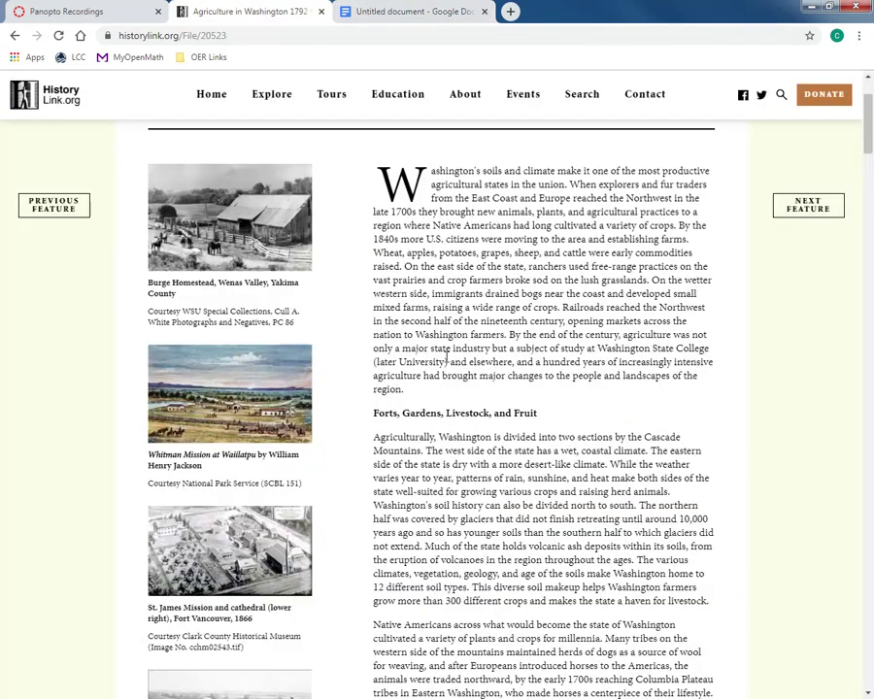
scroll(459, 420, "down", 3)
scroll(459, 424, "down", 1)
scroll(459, 424, "up", 3)
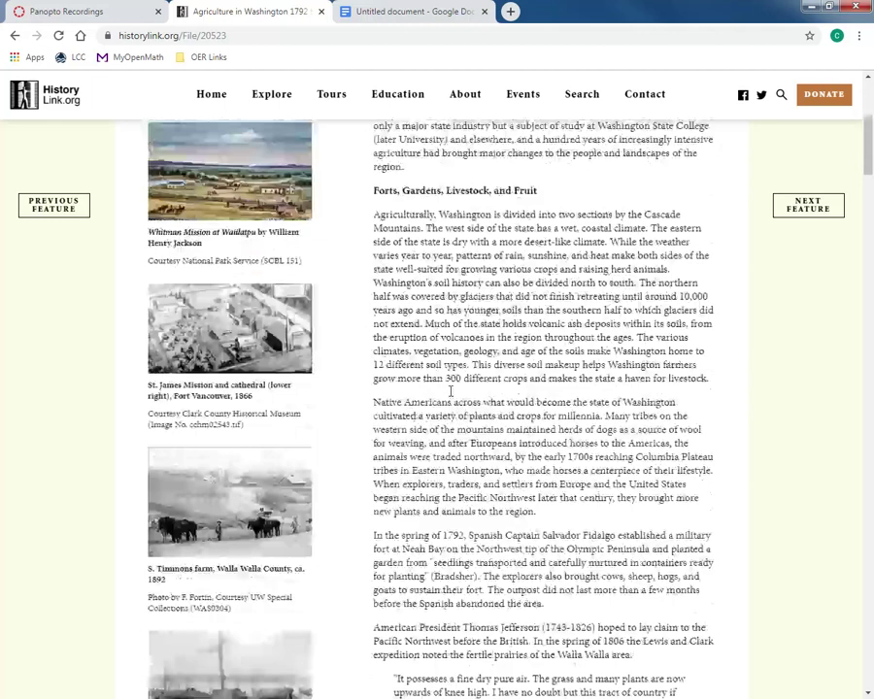
Return to the Google Docs document, review the summary against the outline notes, and highlight the question "Why is eastern Washington so good for farming?"
left_click(364, 17)
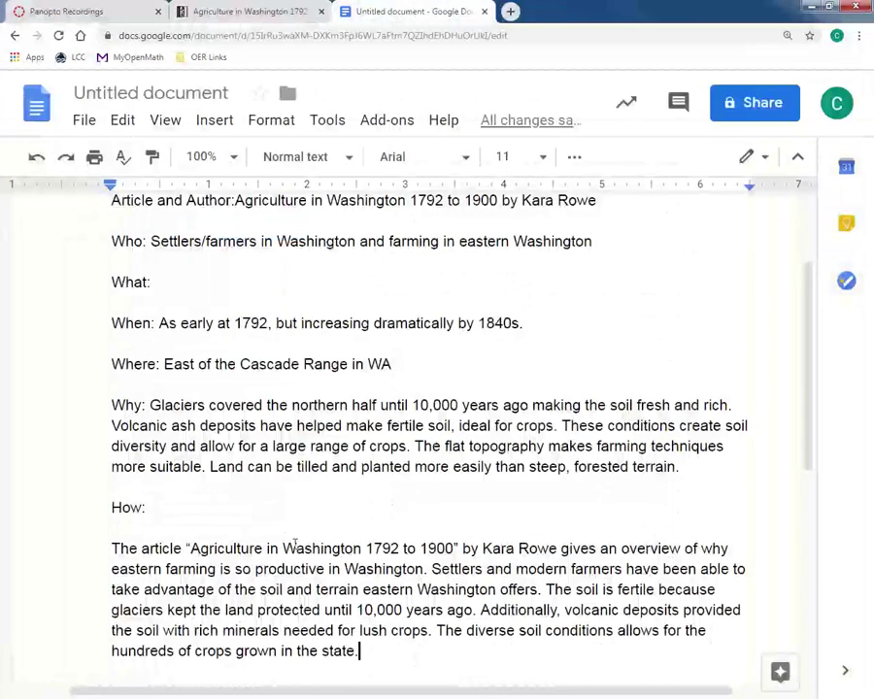
scroll(284, 618, "up", 3)
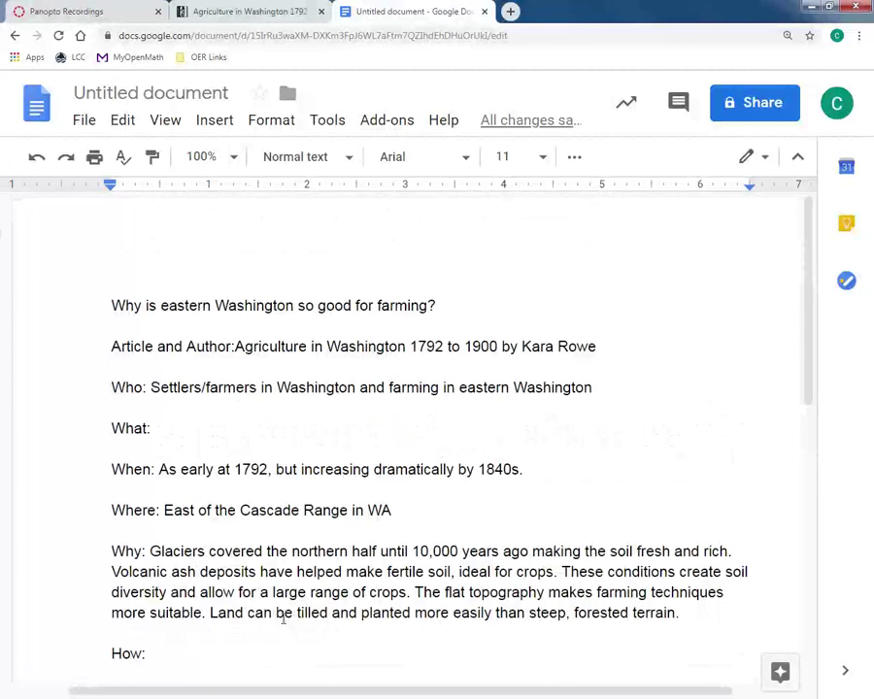
type("The article \"Agriculture in Washington 1792 to 1900\" by Kara Rowe gives an overview of why eastern farming is so productive in Washington. Settlers and modern farmers have been able to take advantage of the soil and terrain eastern Washington offers. The soil is fertile because glaciers kept the land protected until 10,000 years ago. Additionally, volcanic deposits provided the soil with rich minerals needed for lush crops. The diverse soil conditions allows for the hundreds of crops grown in the state.")
scroll(261, 477, "down", 3)
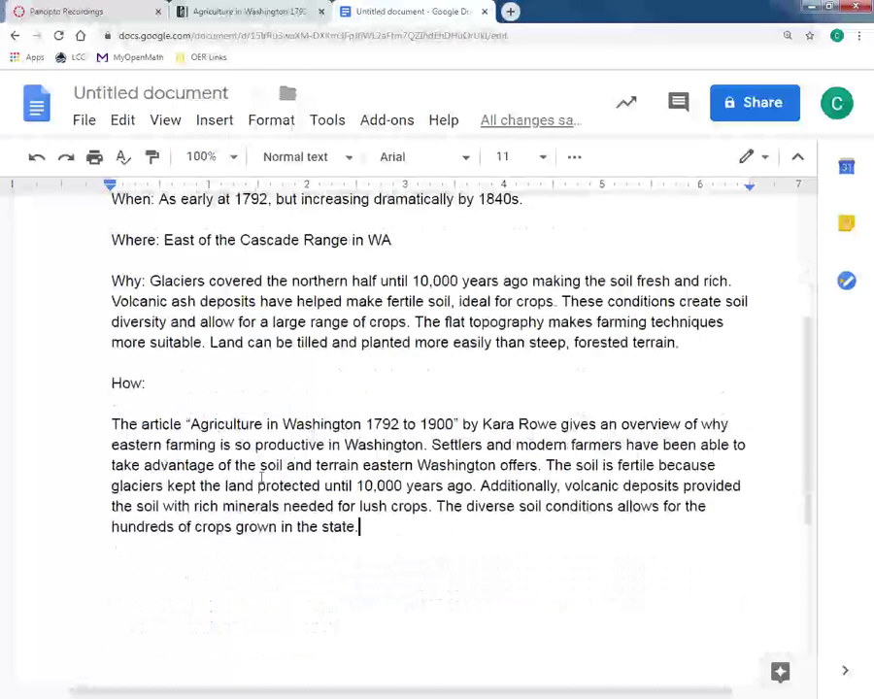
scroll(260, 476, "up", 4)
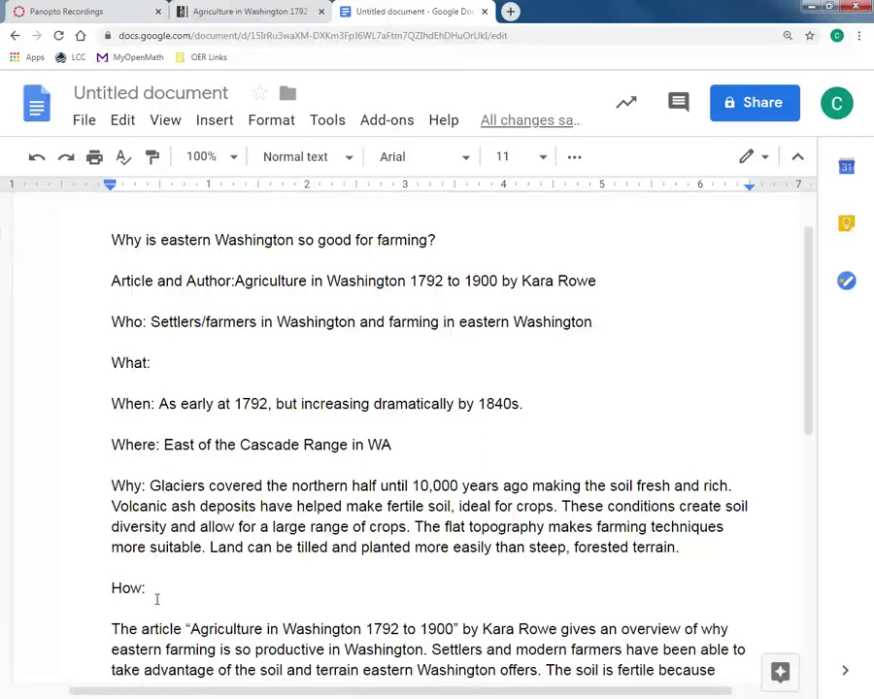
scroll(160, 597, "down", 2)
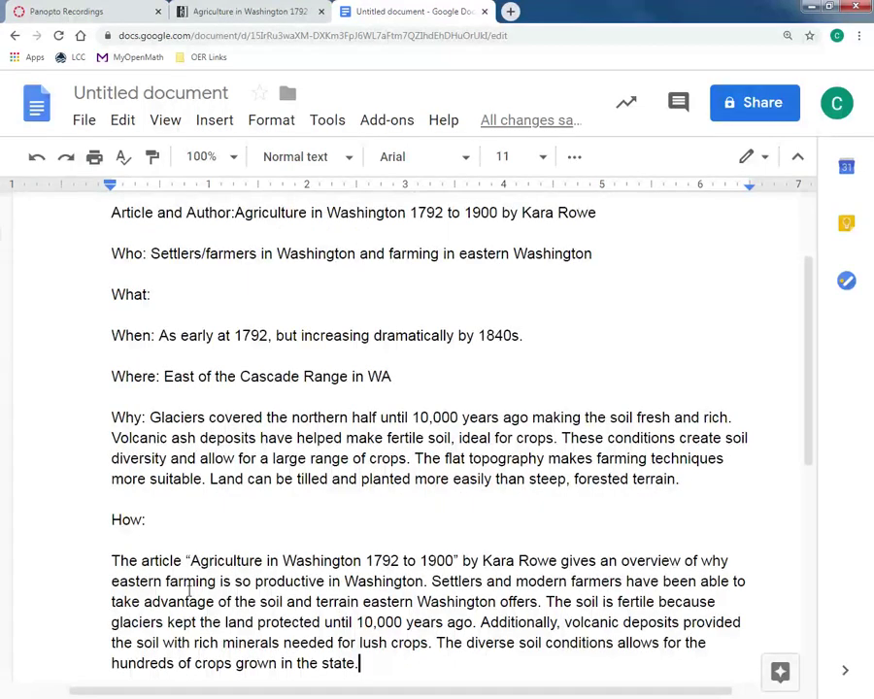
scroll(188, 588, "up", 2)
scroll(188, 585, "up", 2)
left_click_drag(111, 307, 438, 317)
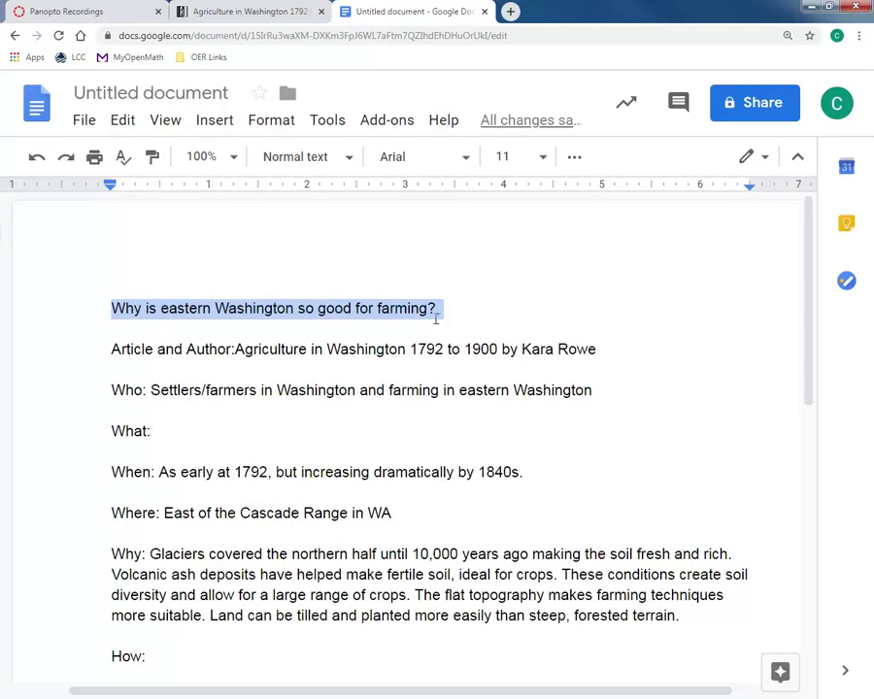